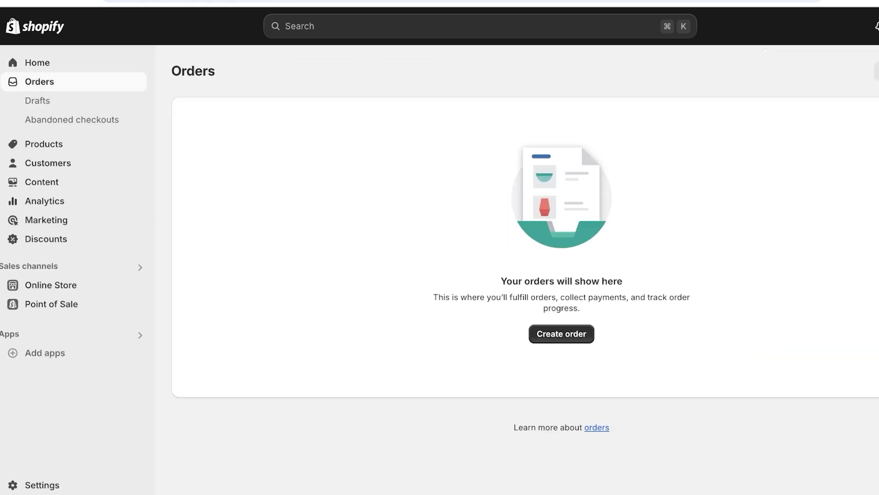
click(37, 63)
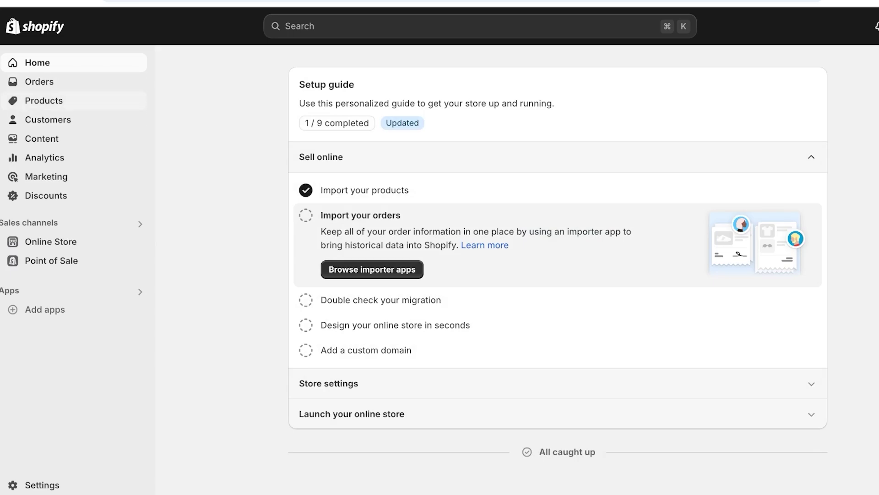
click(43, 101)
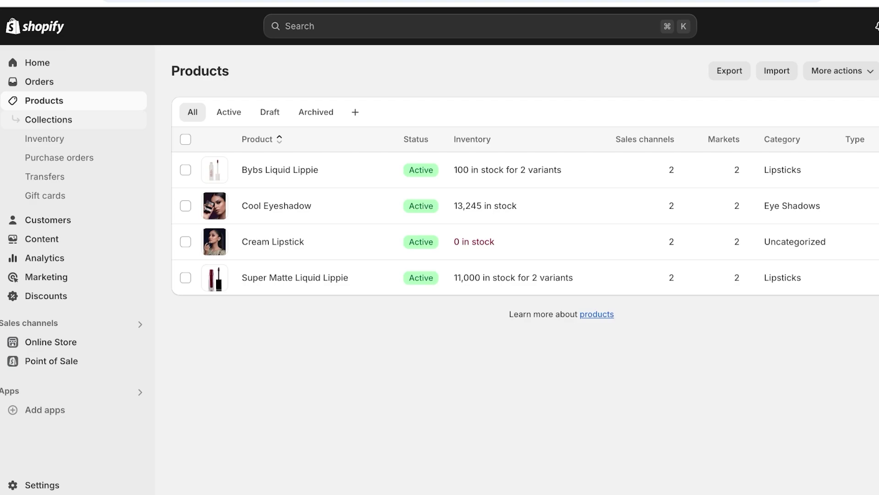
click(38, 62)
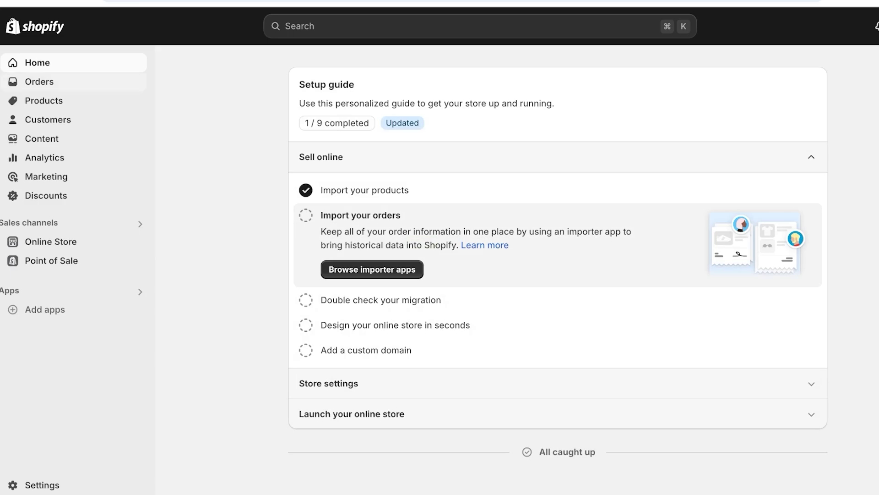
- Open the Bybs Liquid Lippie product and examine its category, variants, pricing, metafields, search engine listing and organization details
click(44, 100)
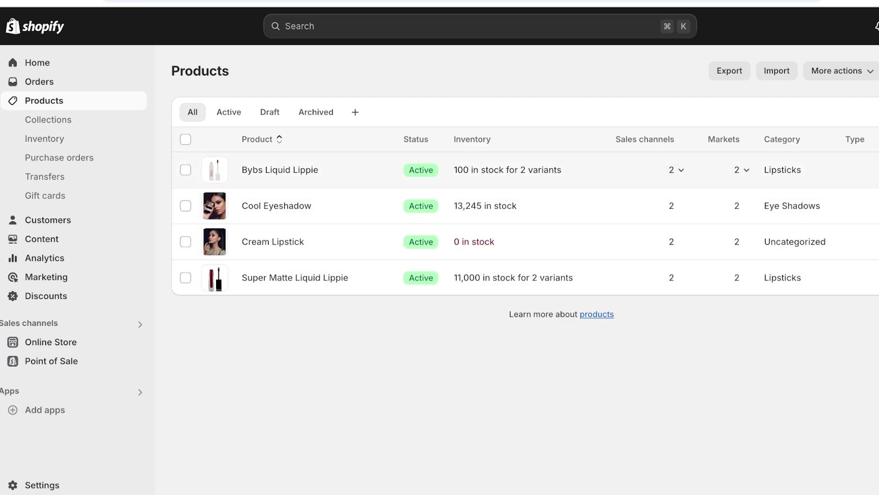
click(280, 170)
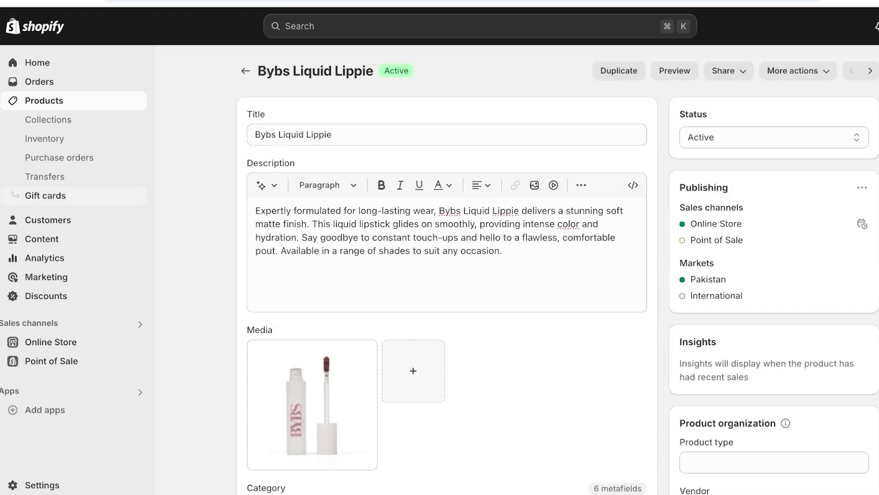
scroll(440, 275, down, 15)
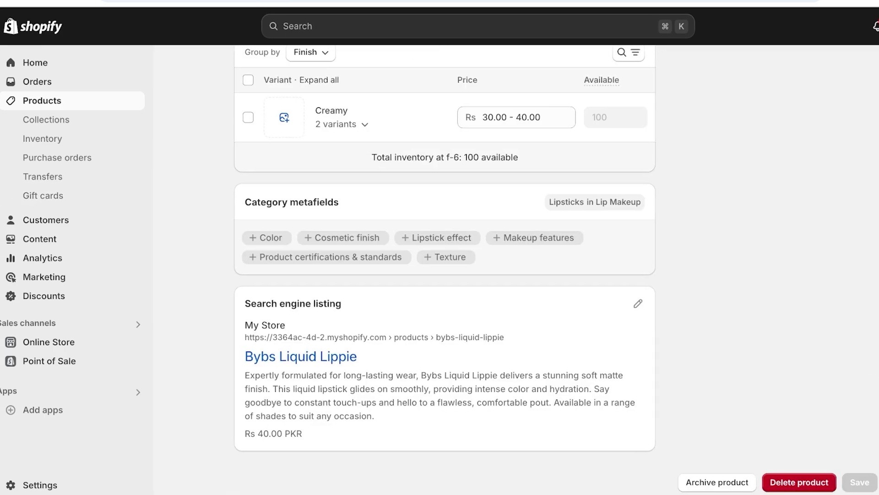
scroll(440, 275, up, 8)
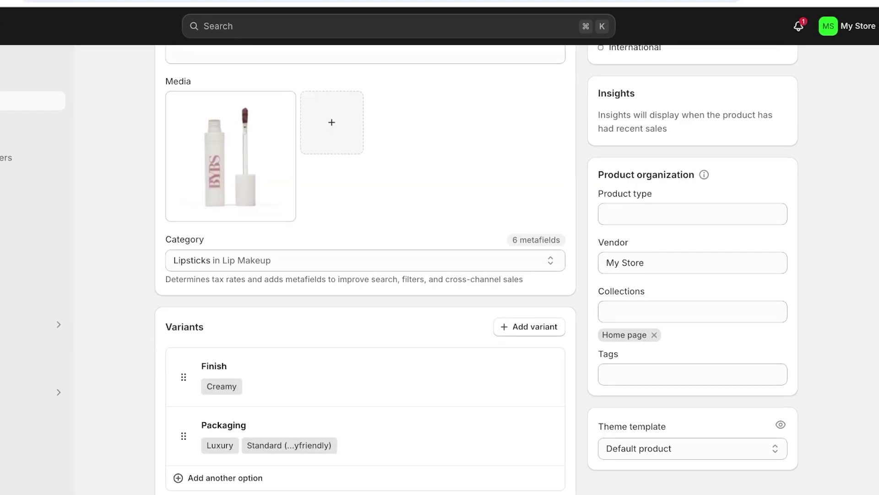
scroll(440, 275, down, 3)
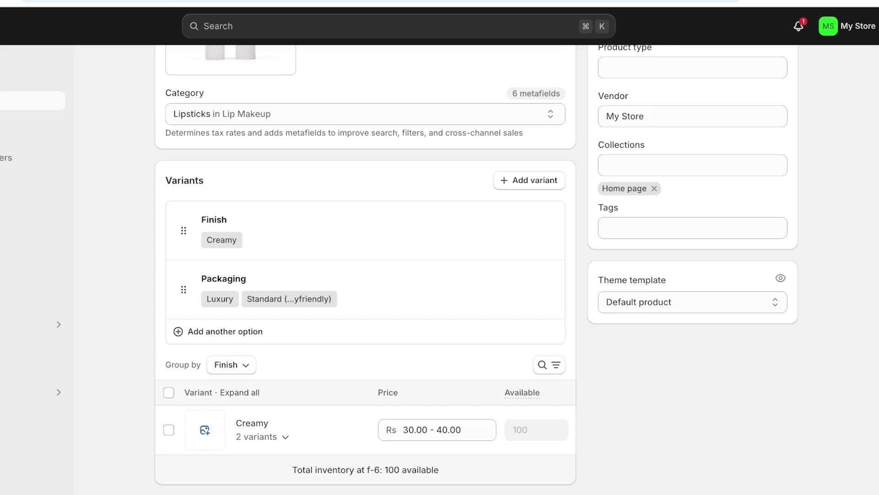
scroll(440, 275, down, 3)
scroll(440, 275, down, 1)
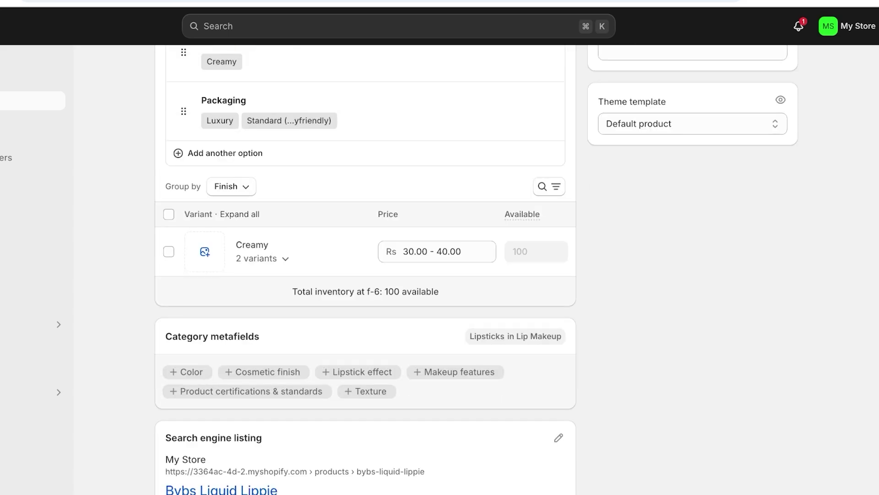
scroll(439, 275, up, 5)
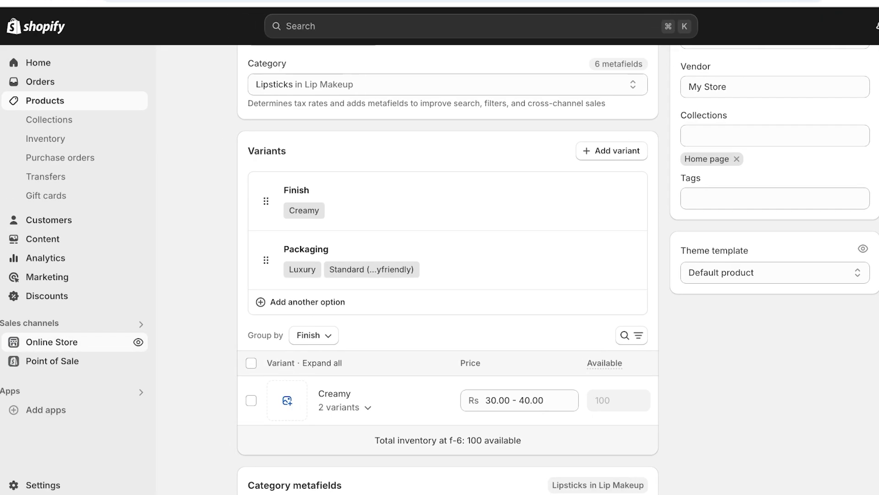
- Look through the Online Store themes and the theme template setting of a new page, then return to the store home
click(51, 342)
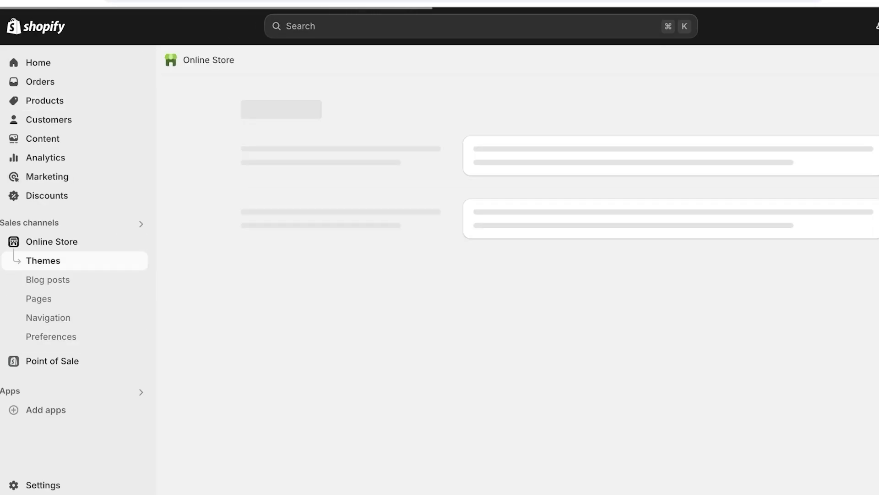
scroll(559, 275, down, 8)
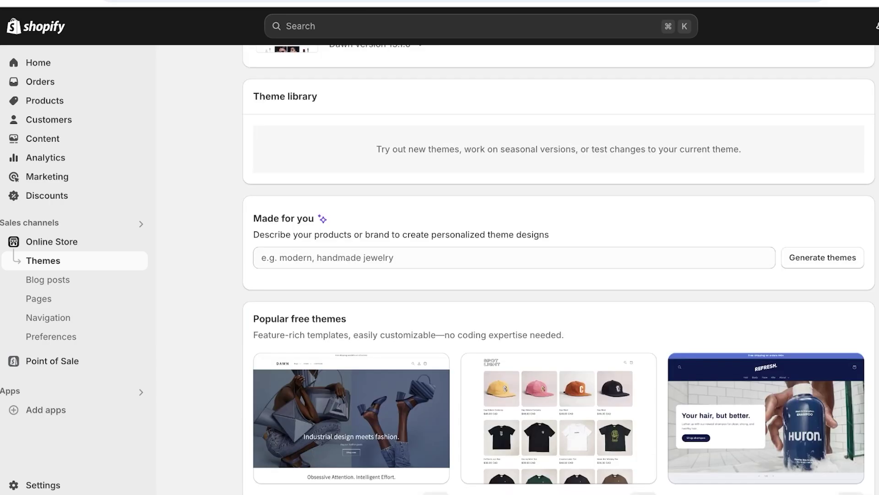
click(38, 298)
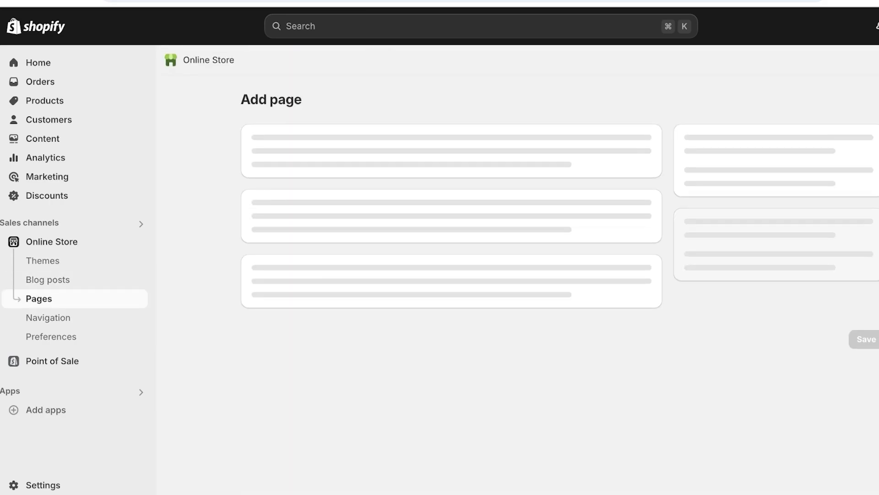
click(775, 336)
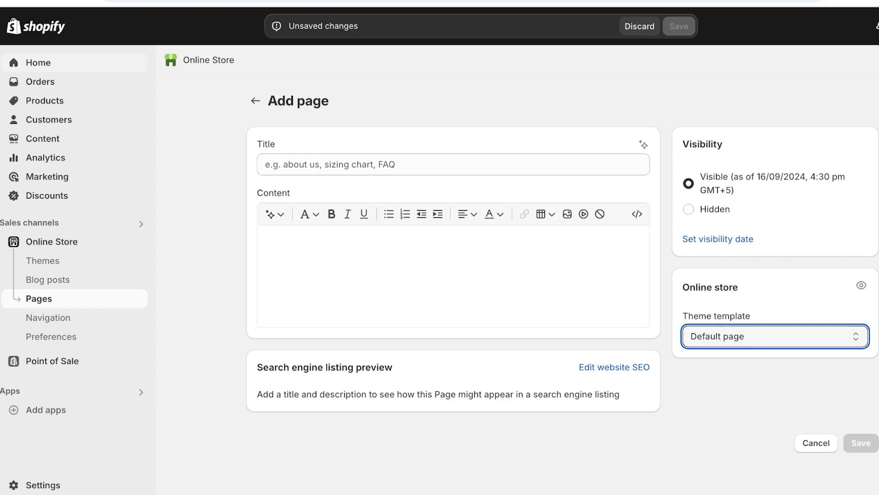
click(38, 63)
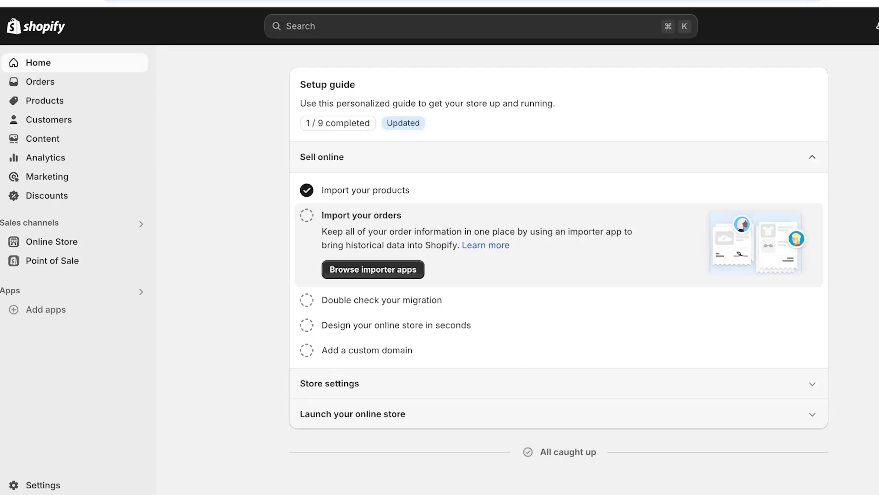
click(45, 100)
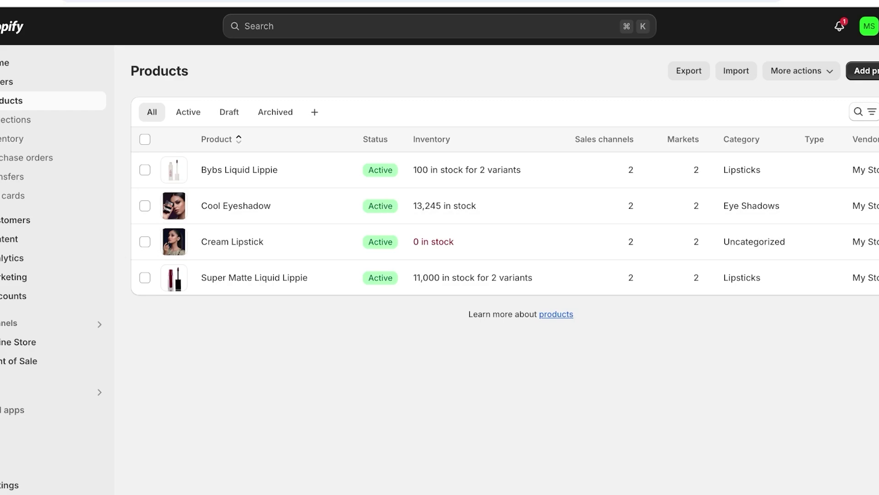
click(840, 71)
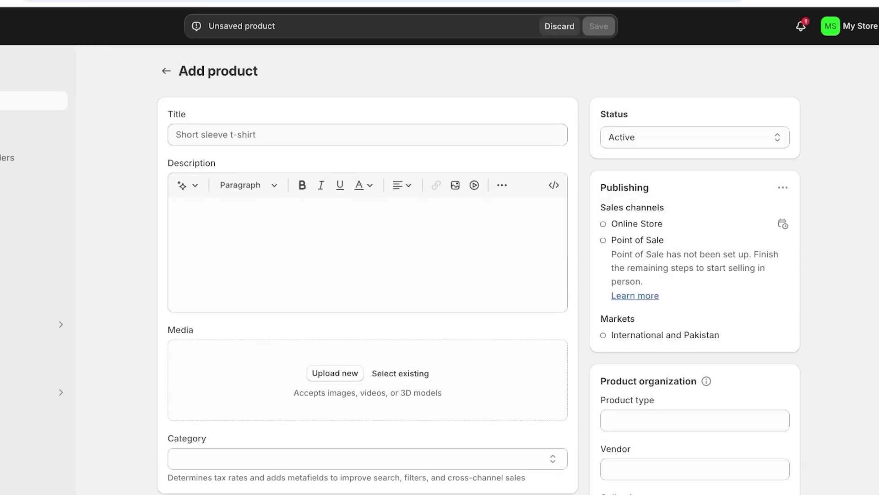
click(175, 134)
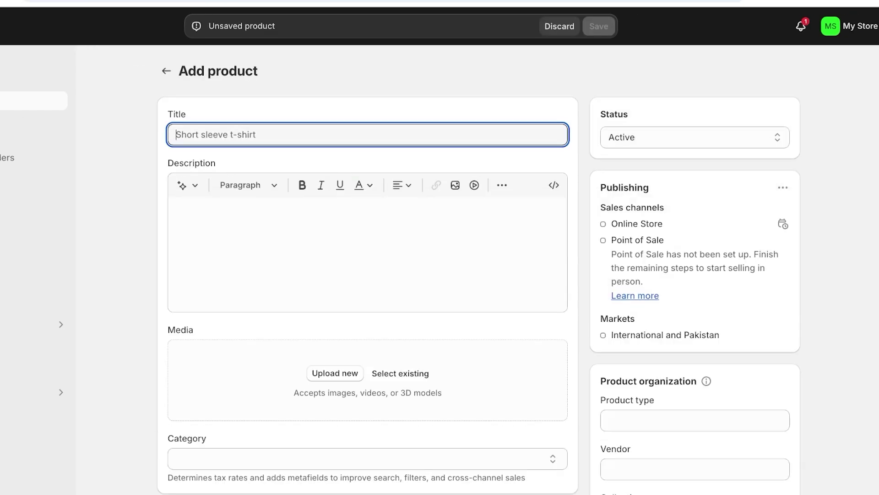
click(166, 70)
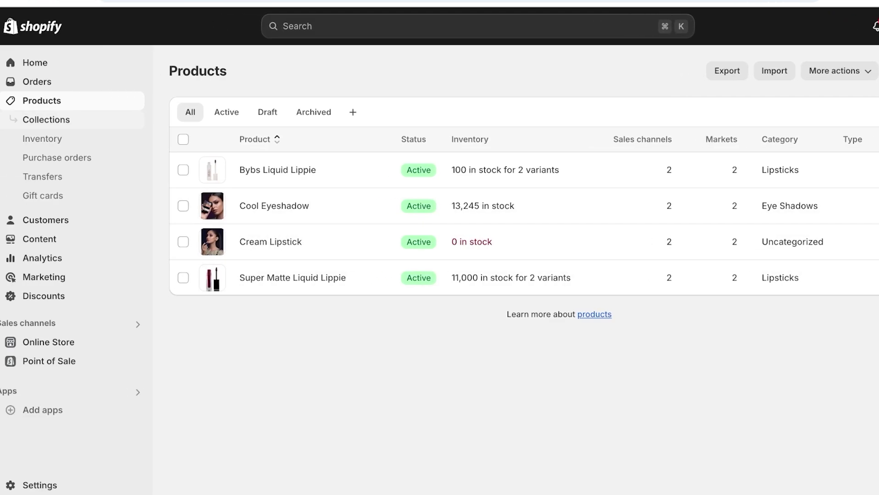
- Start a new product collection and title it "Eye"
click(46, 119)
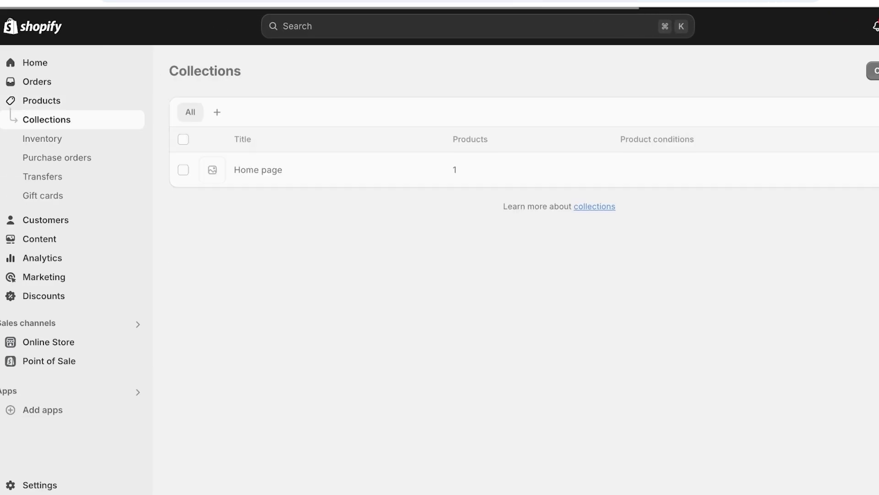
click(41, 100)
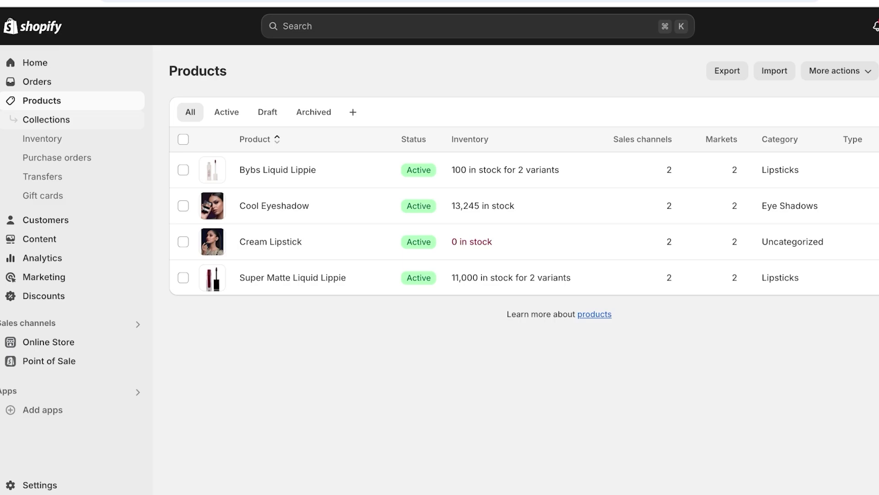
click(46, 119)
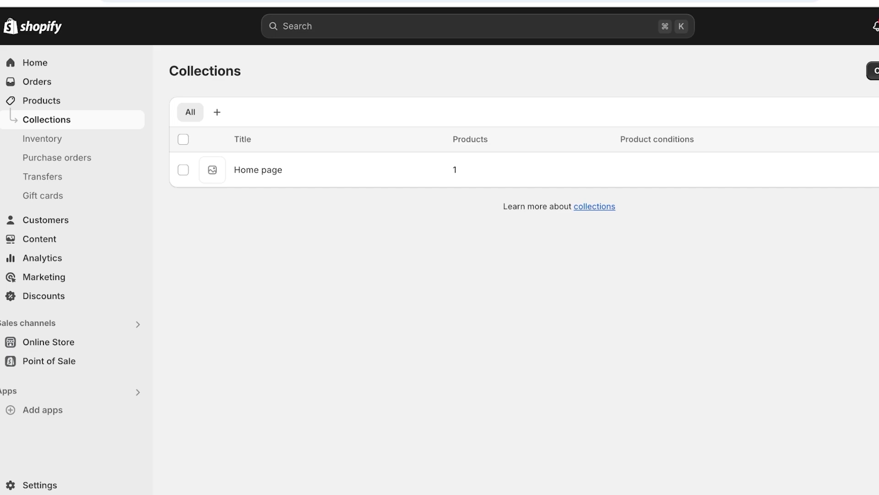
click(872, 70)
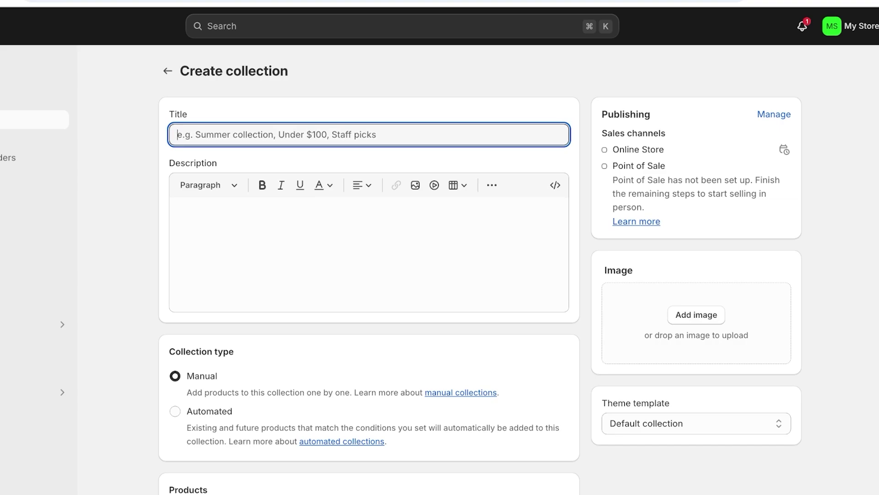
text(Eye)
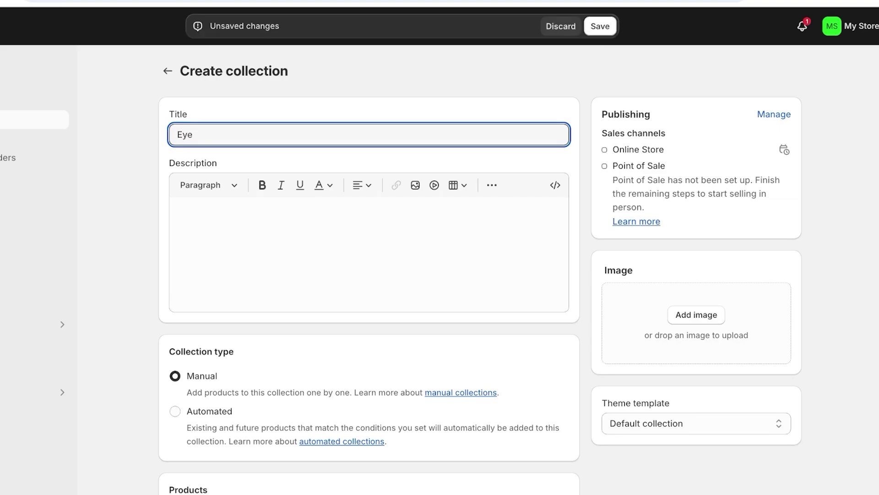
scroll(369, 275, down, 3)
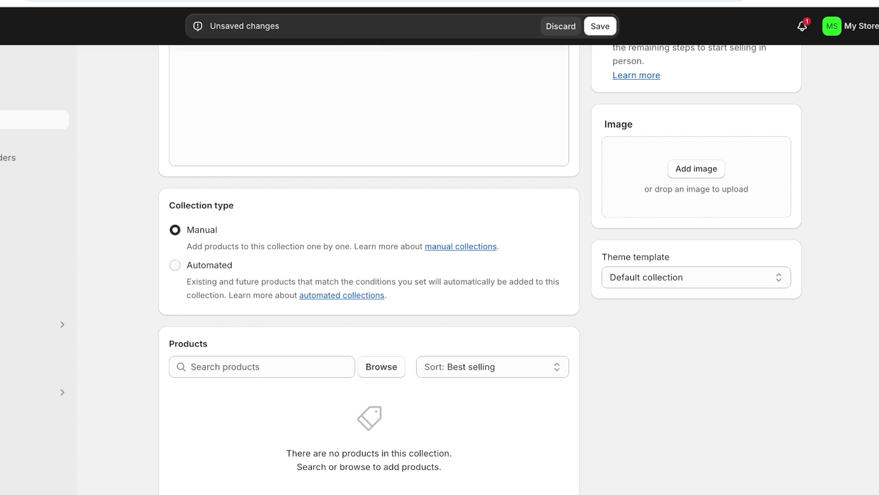
click(174, 265)
scroll(369, 274, up, 1)
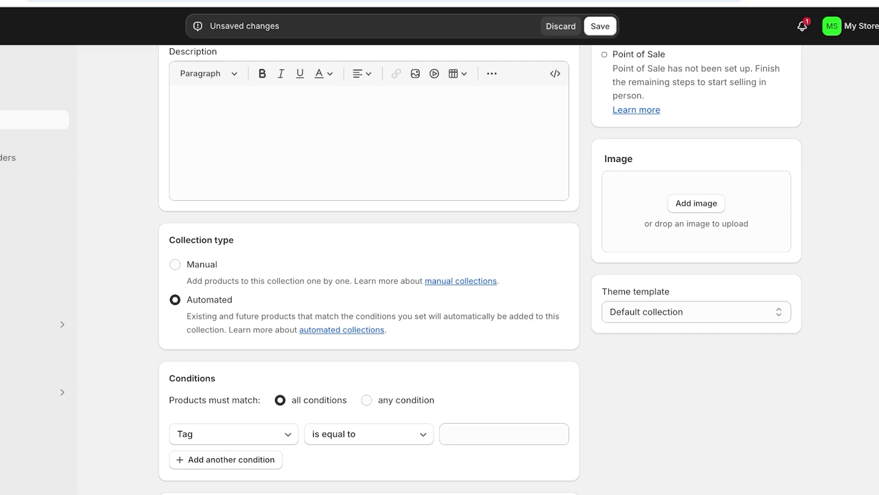
click(503, 434)
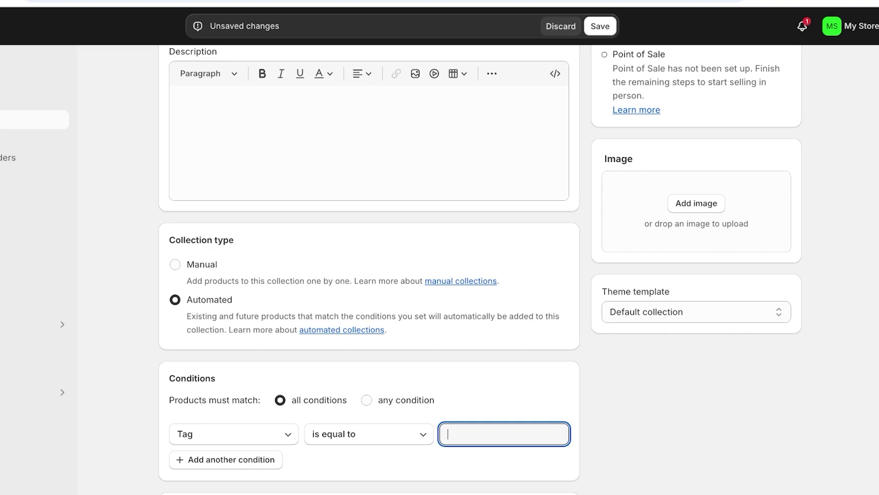
scroll(440, 274, down, 2)
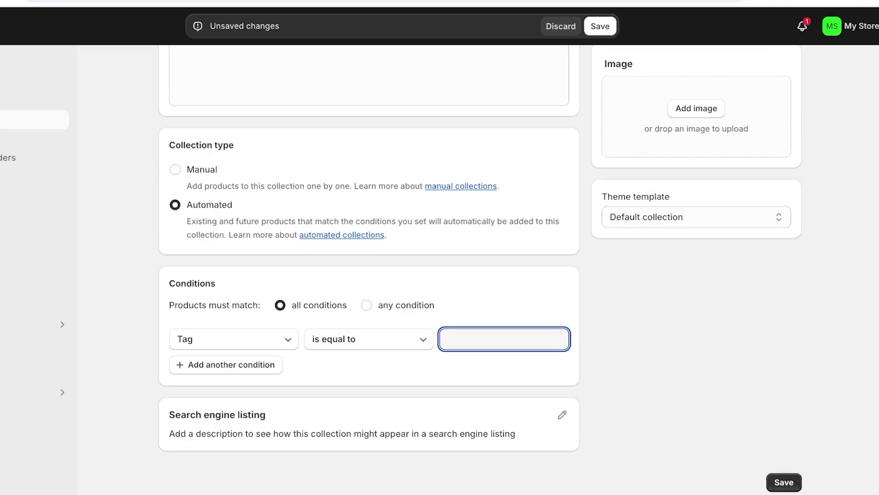
scroll(439, 275, up, 4)
scroll(369, 274, up, 1)
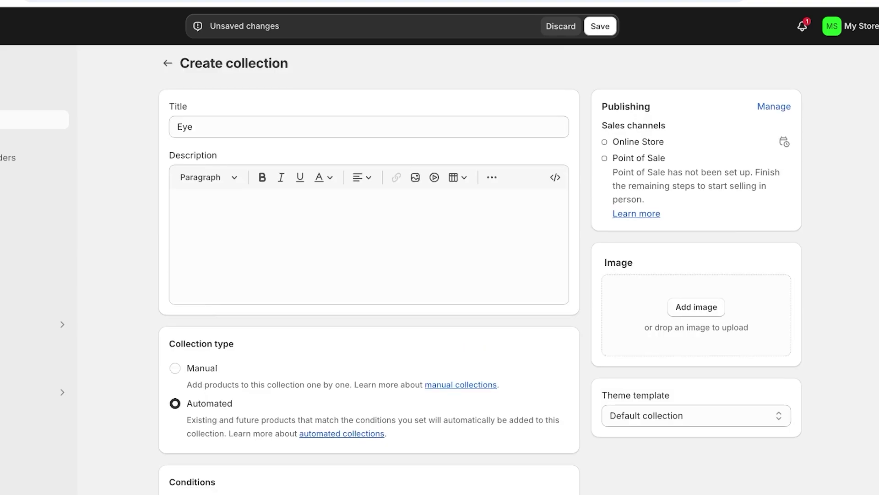
scroll(369, 275, down, 3)
click(175, 246)
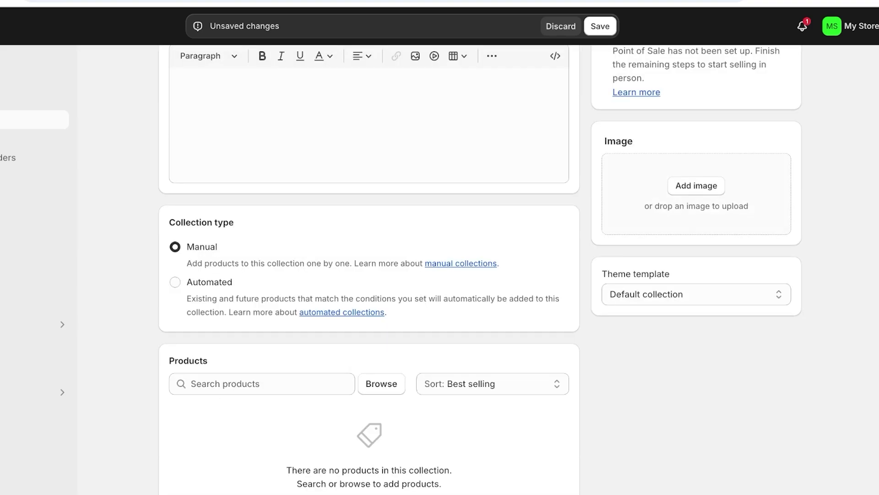
- Add the image of the woman holding an eyeshadow palette to the Eye collection and save the collection
scroll(369, 274, up, 3)
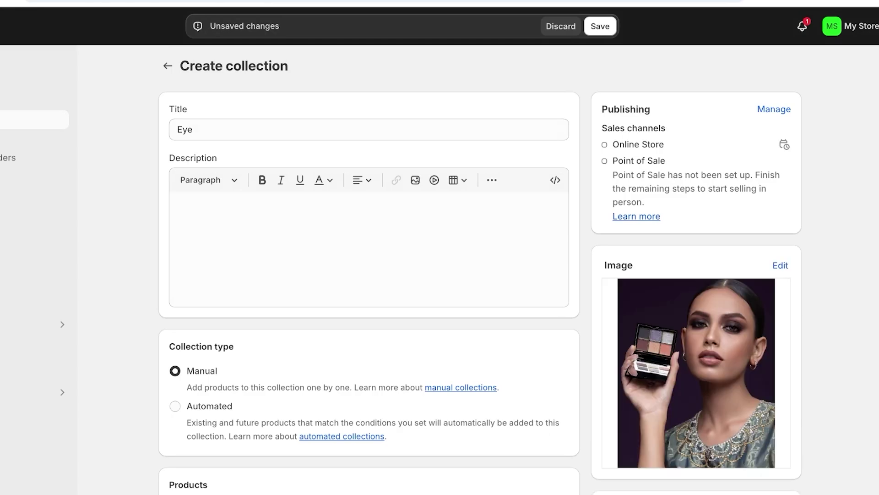
key(ctrl+s)
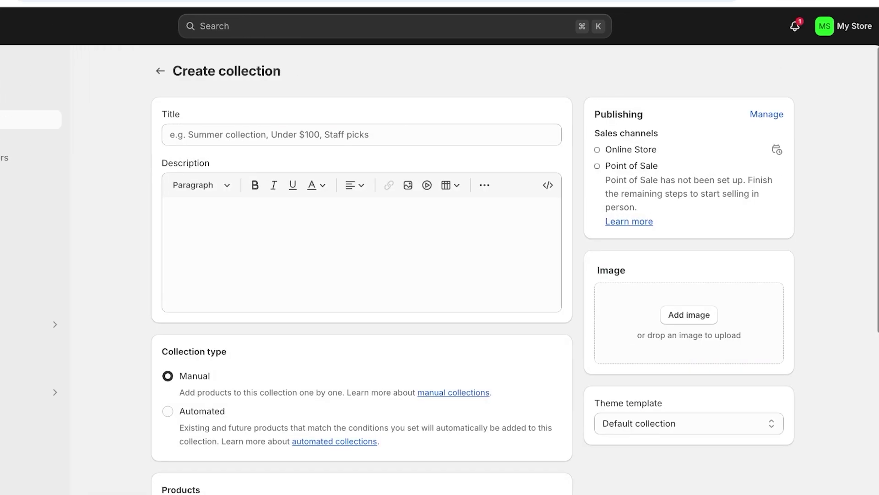
- Title the next new collection "Lips" and save it
click(171, 134)
text(Lips)
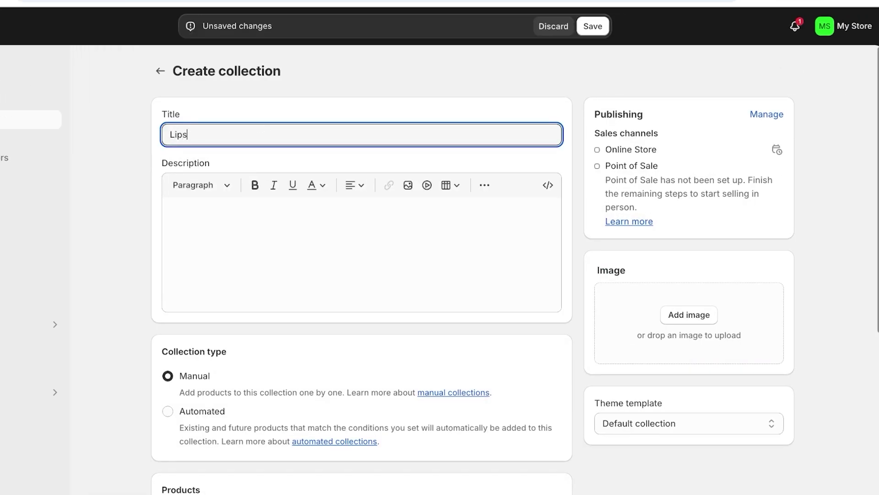
click(592, 26)
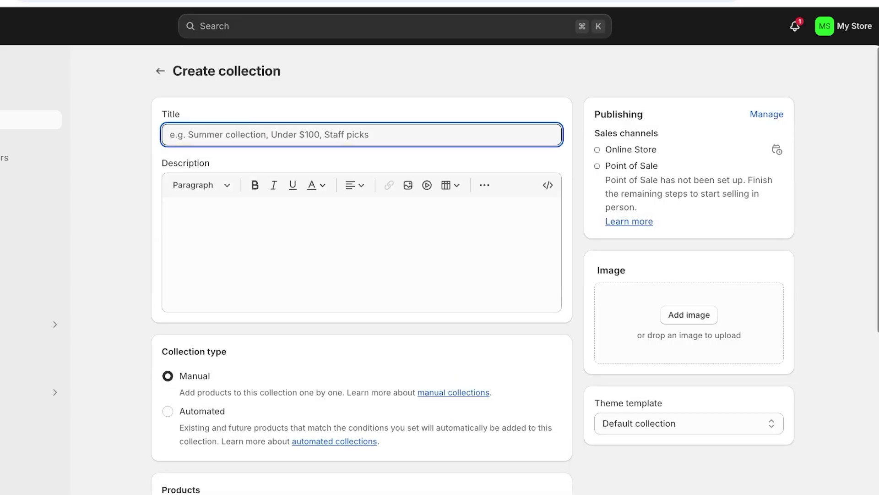
- Title the new collection "Liquid Lipstick" and save it
text(Liquid Li)
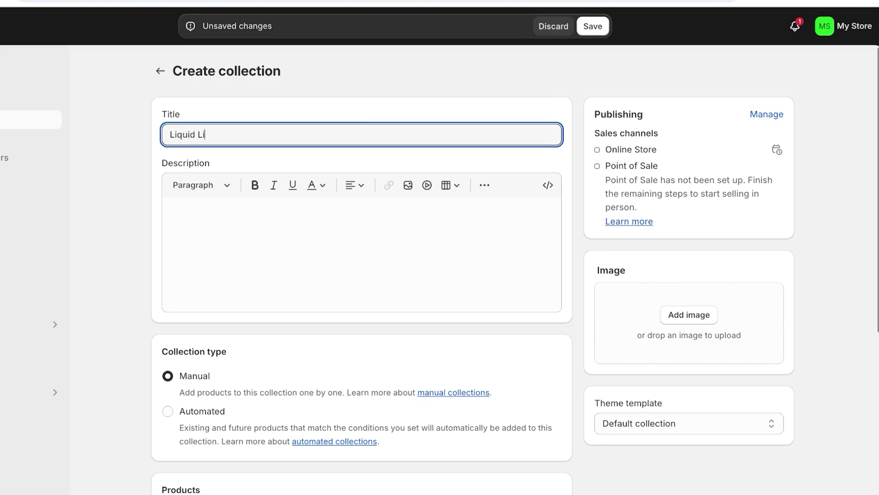
text(s)
text(a)
key(BackSpace)
text(stick)
click(593, 26)
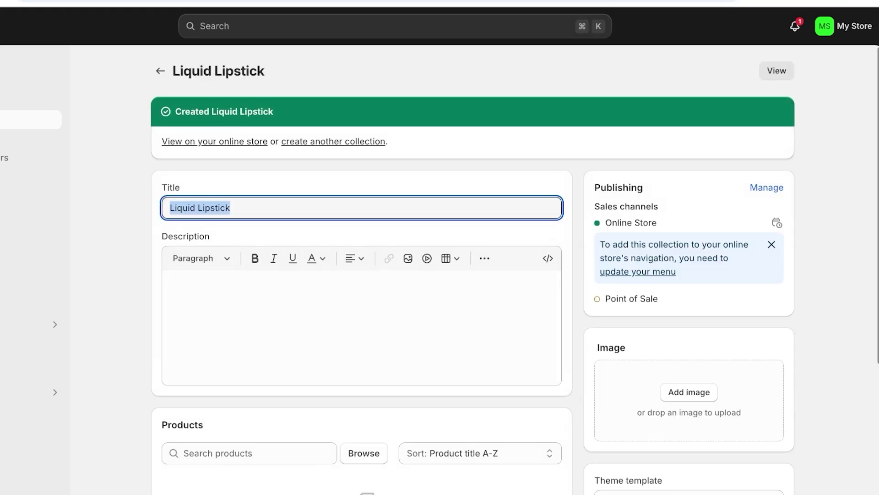
key(BackSpace)
- Create another collection titled "Cream Lipstick" and save it
click(332, 141)
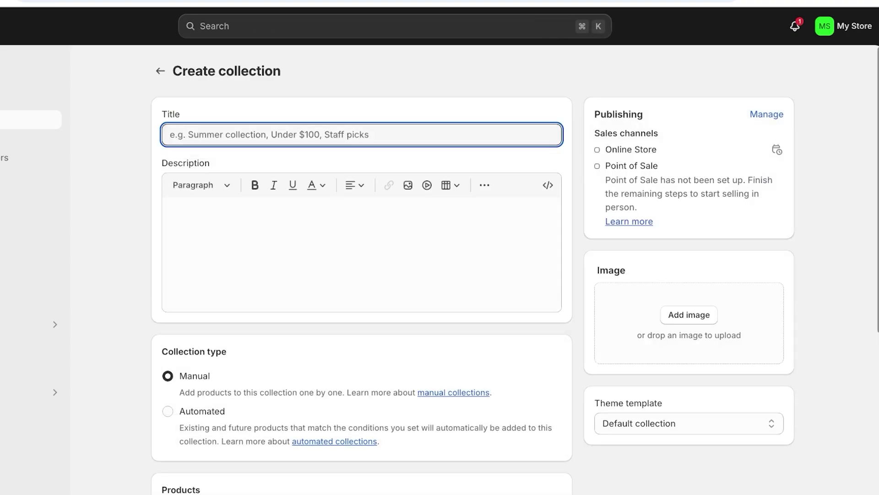
text(Cream Lipstick)
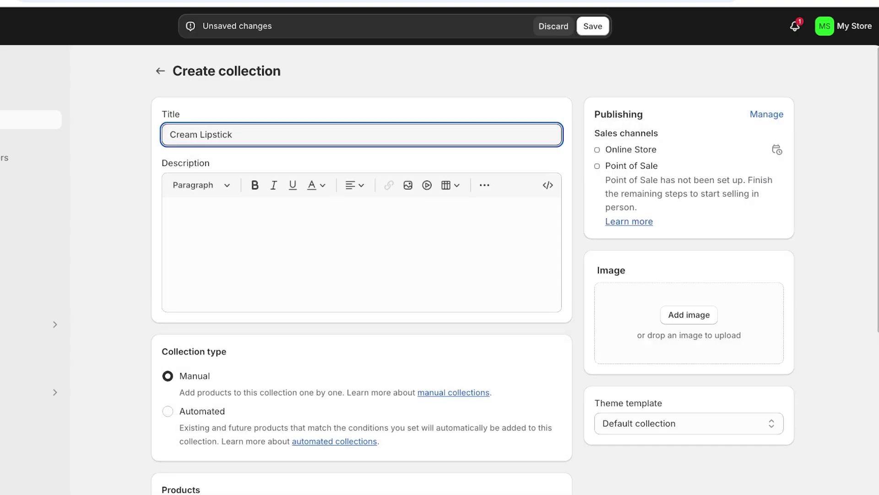
key(ctrl+s)
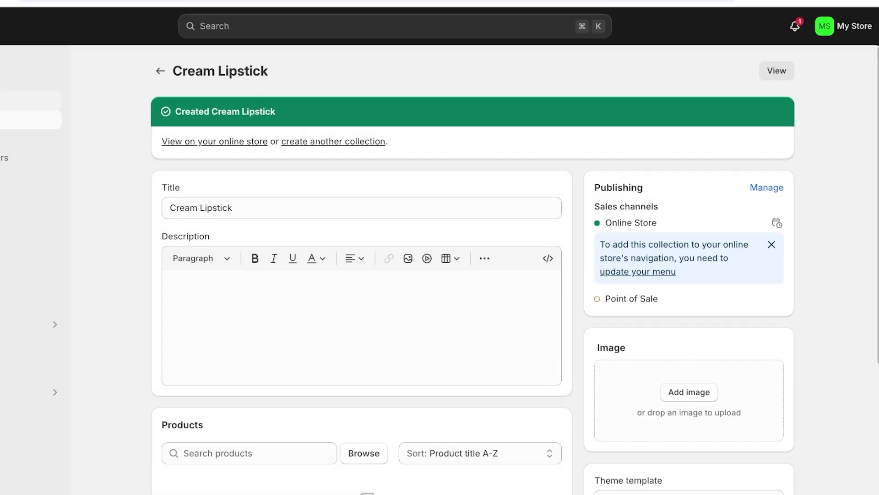
- From the product list, open Bybs Liquid Lippie, Cream Lipstick and Super Matte Liquid Lippie together for bulk editing
click(31, 100)
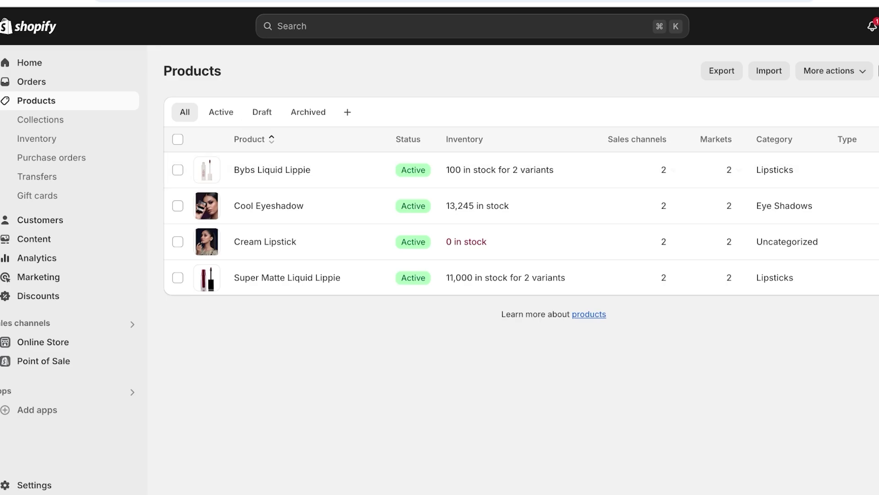
click(271, 169)
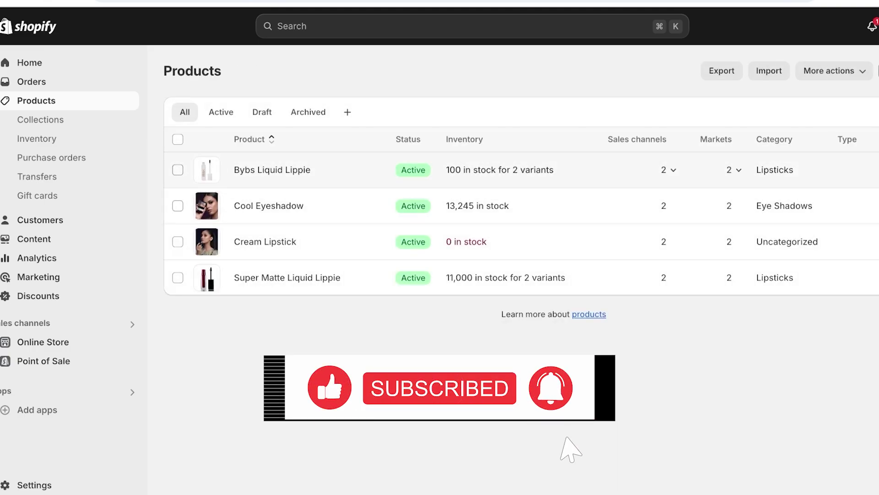
click(177, 170)
click(178, 241)
click(178, 278)
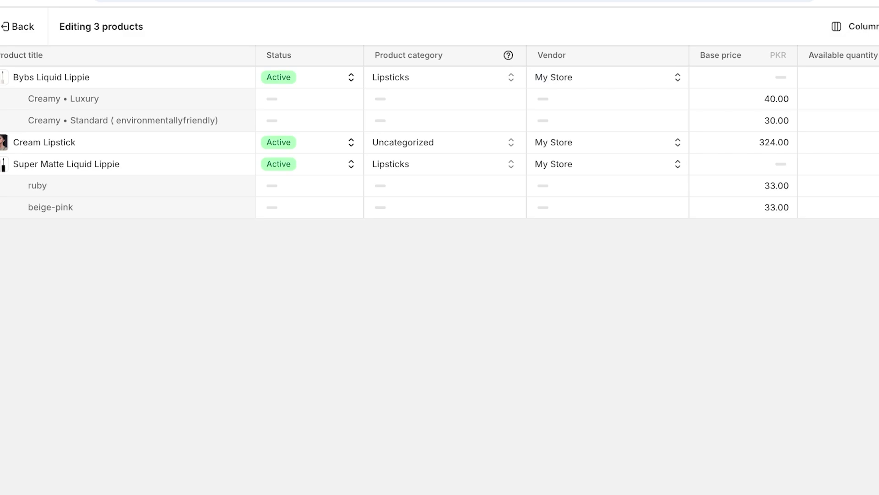
- Search the bulk editor's available column fields for a collection field
click(854, 26)
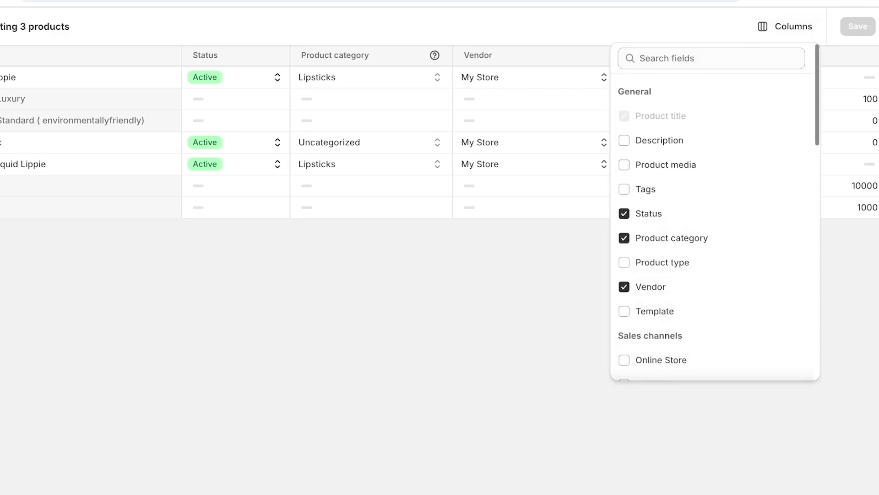
click(640, 58)
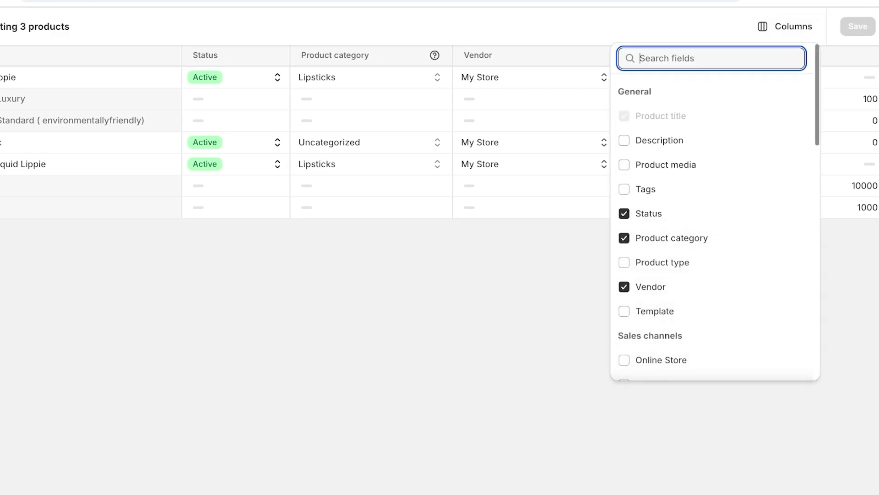
text(co)
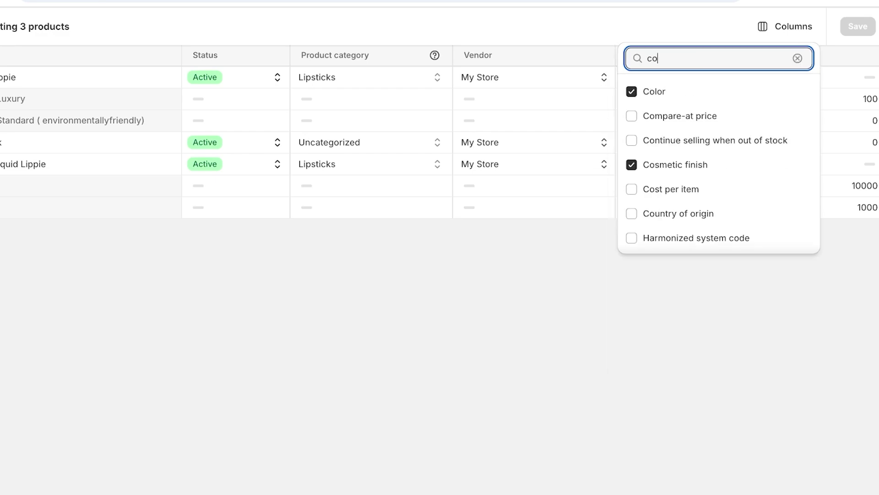
text(lou)
key(BackSpace)
key(BackSpace)
key(BackSpace)
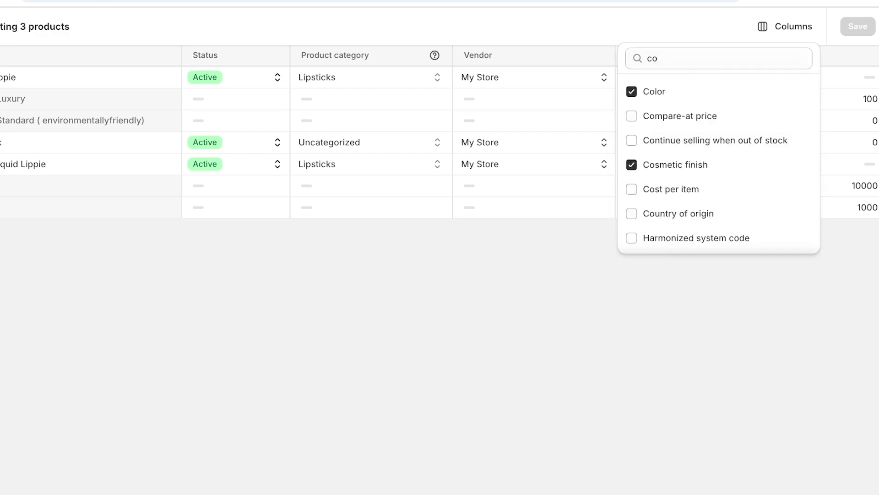
key(Escape)
- Examine the bulk editor's columns and the product category choices of Bybs Liquid Lippie, then return to the product list
scroll(530, 132, right, 10)
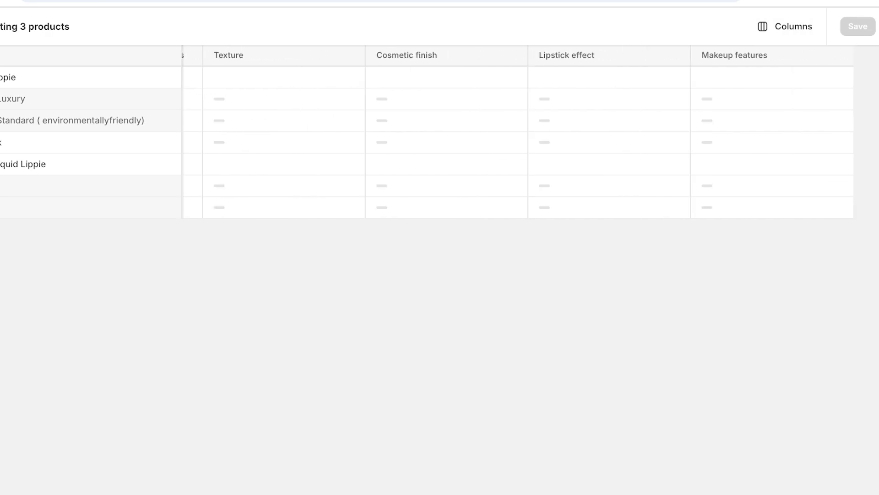
scroll(527, 132, left, 6)
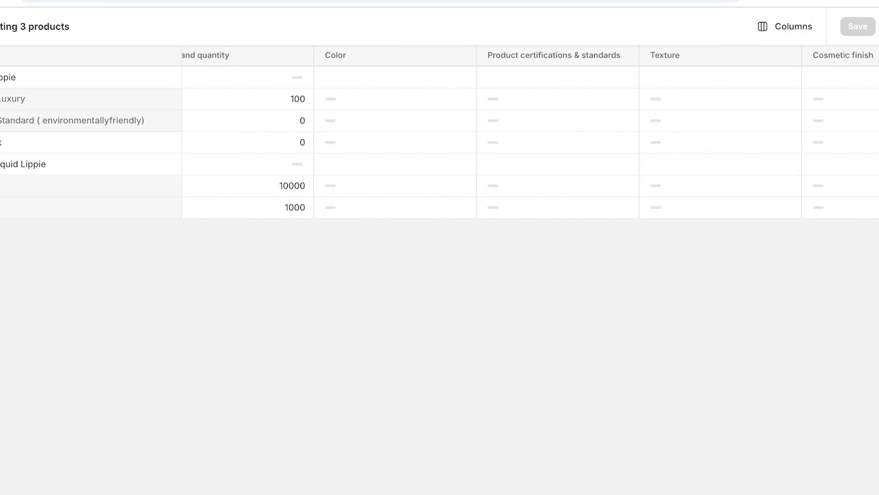
click(558, 77)
scroll(530, 132, left, 8)
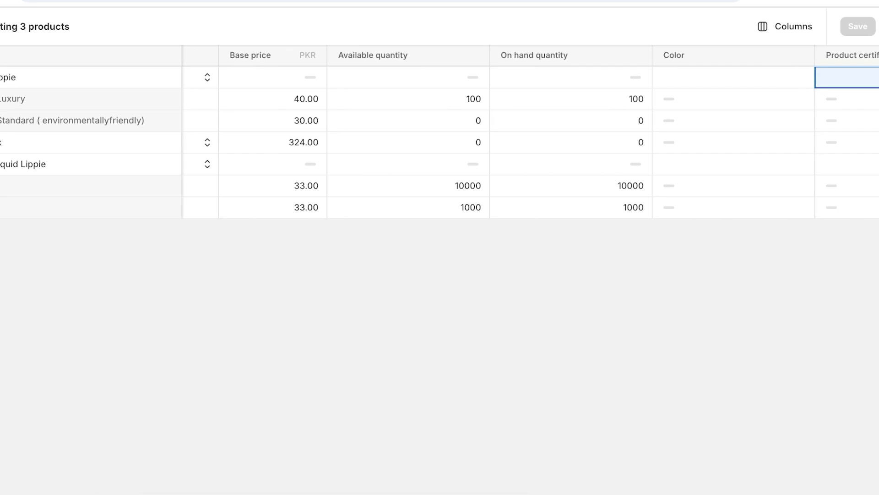
scroll(530, 132, left, 3)
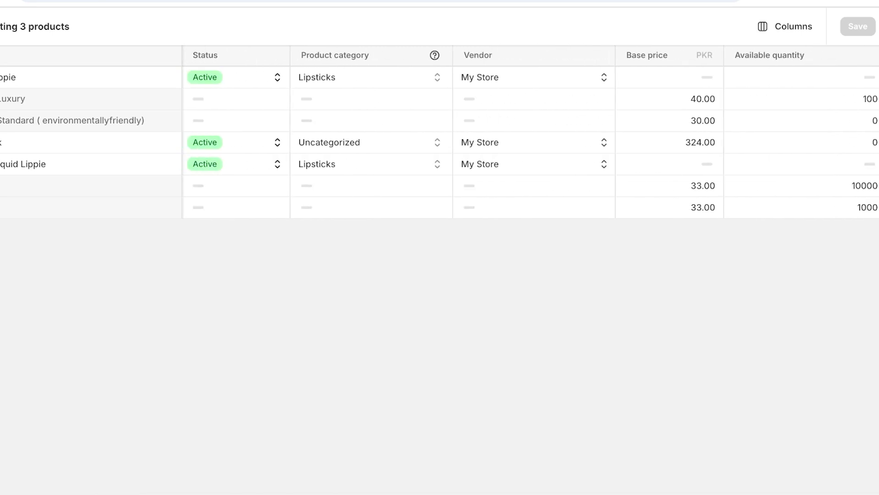
click(319, 77)
click(319, 77)
double_click(319, 76)
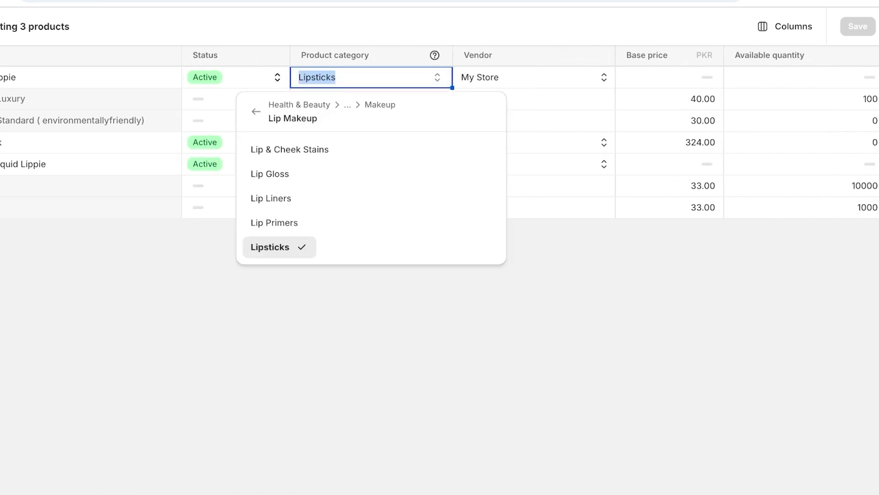
key(Escape)
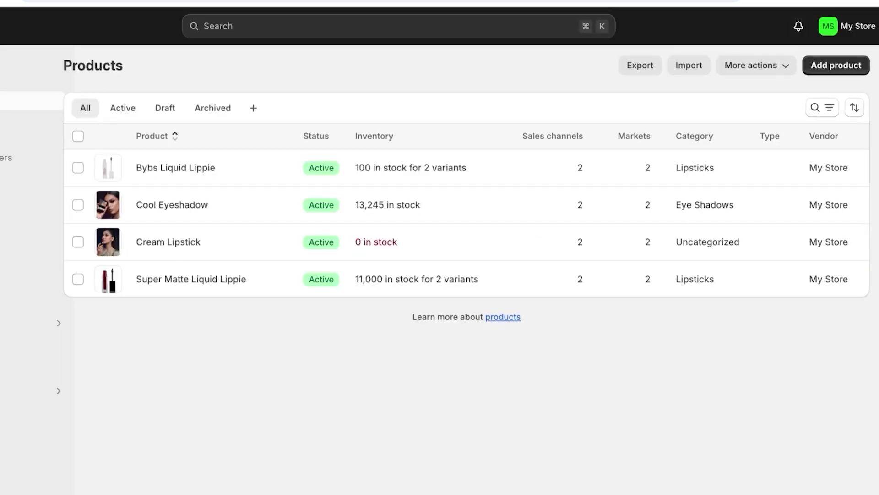
- Open the Bybs Liquid Lippie product and show the collections it can be assigned to
click(176, 167)
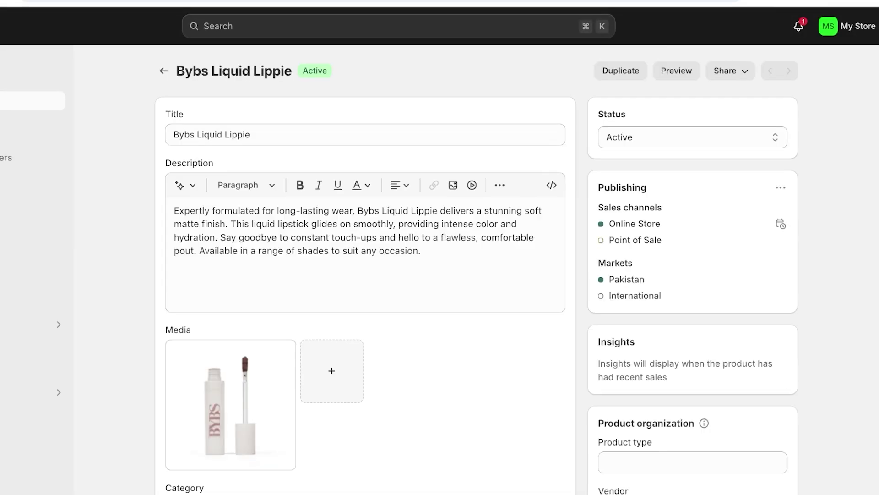
scroll(477, 270, down, 5)
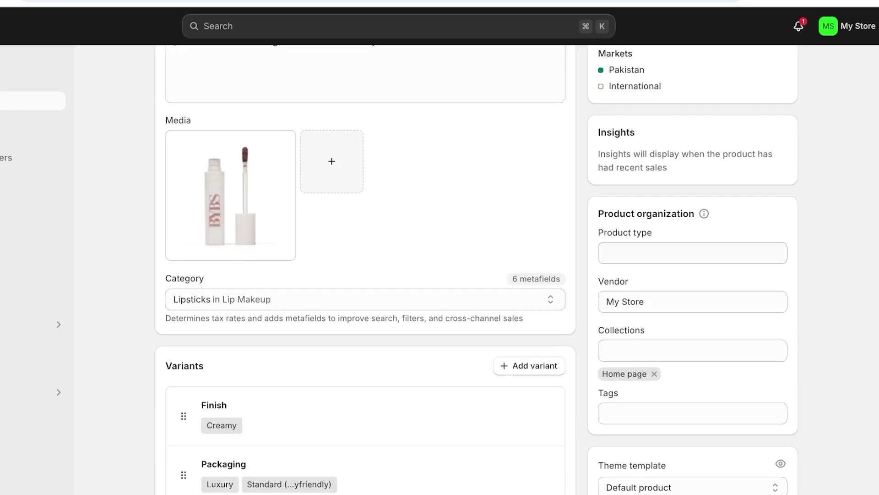
scroll(476, 270, down, 3)
click(692, 199)
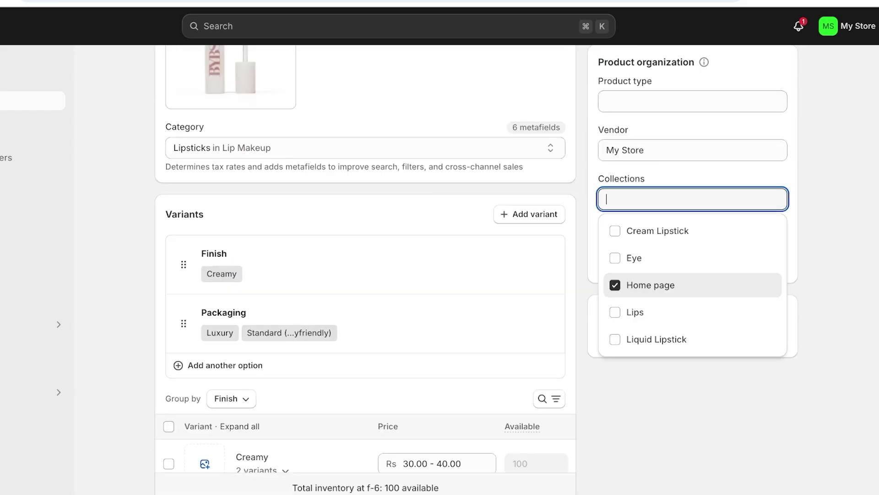
click(634, 258)
key(Escape)
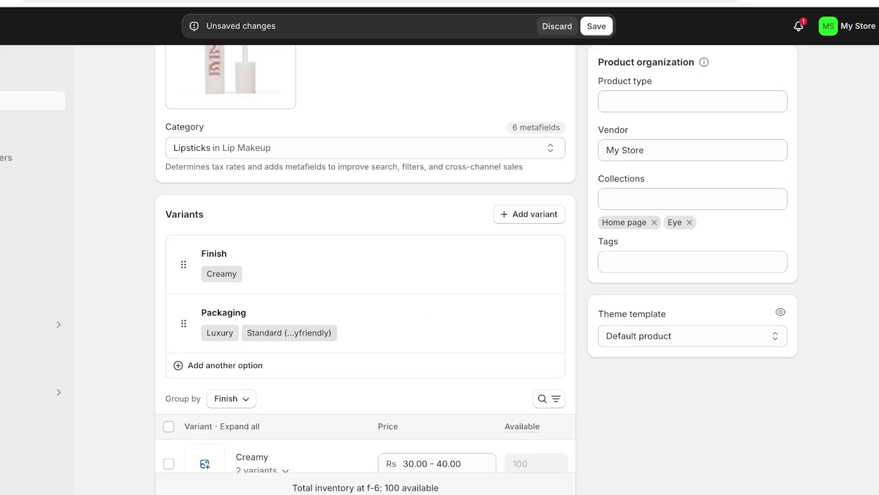
click(689, 222)
- Add Bybs Liquid Lippie to the Lips and Liquid Lipstick collections and save the product
click(692, 199)
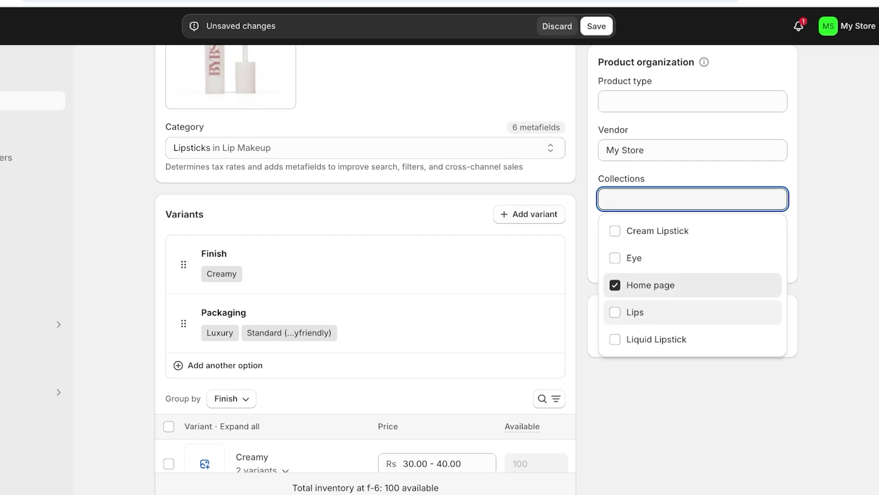
click(635, 312)
click(657, 339)
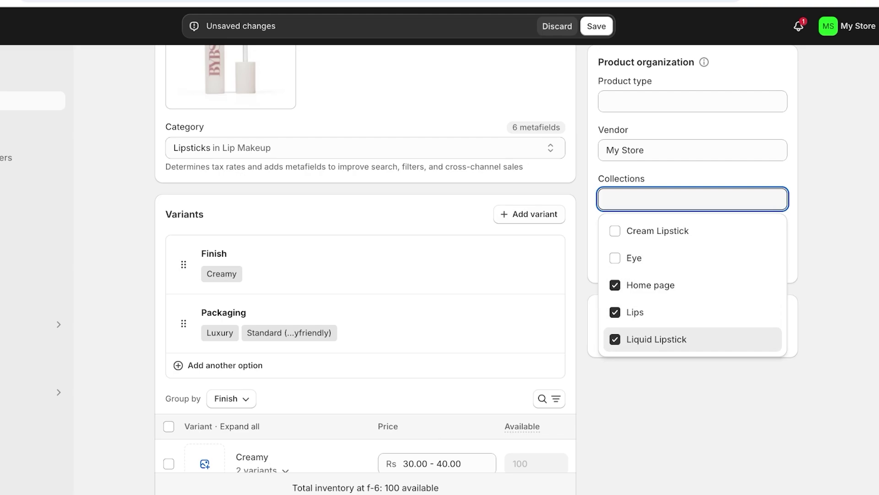
key(Escape)
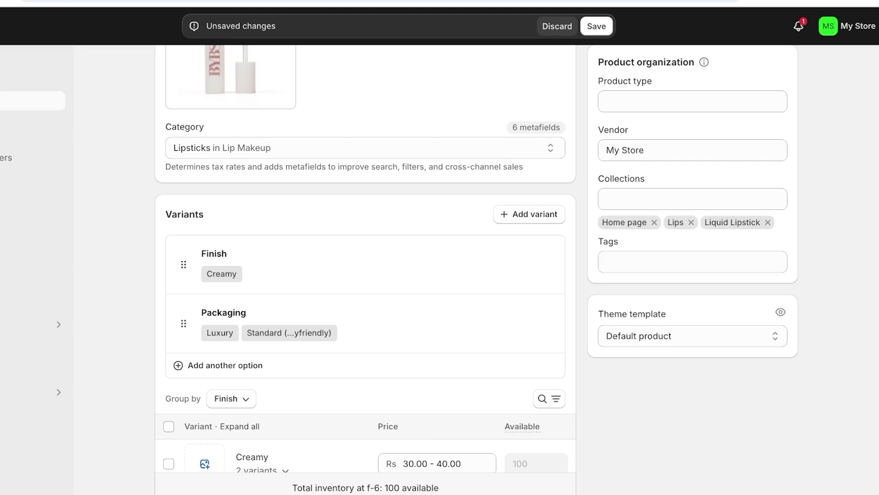
scroll(440, 275, up, 8)
click(596, 26)
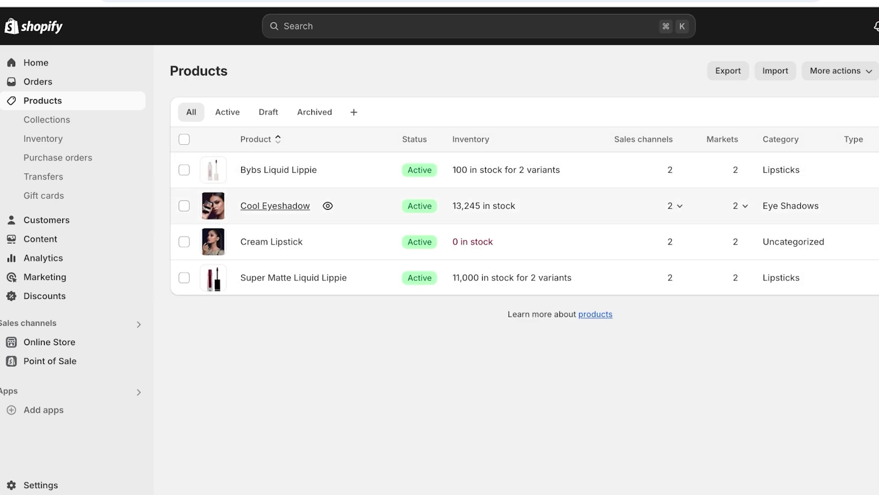
- Add the Cool Eyeshadow product to the Home page and Eye collections and save it
click(275, 206)
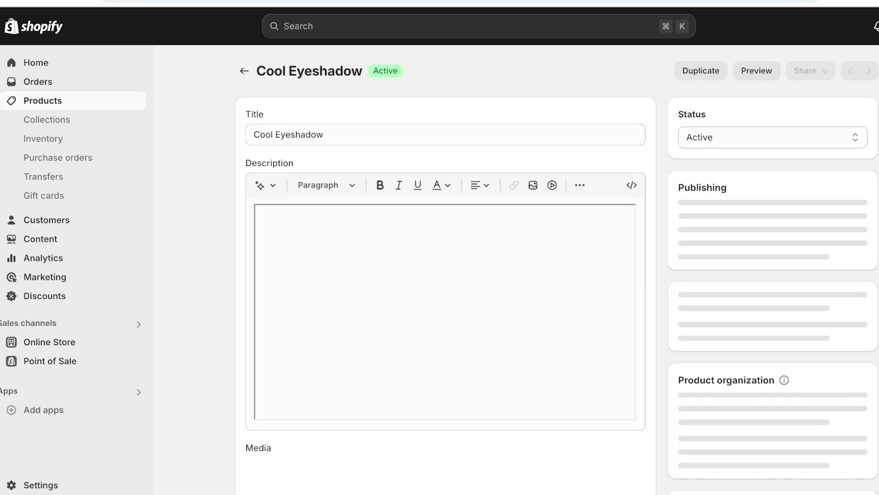
scroll(445, 275, down, 8)
click(772, 189)
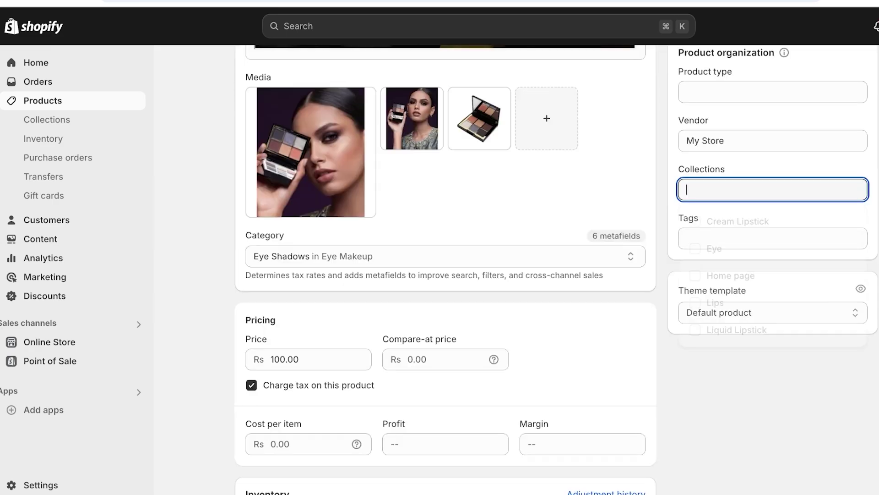
click(731, 275)
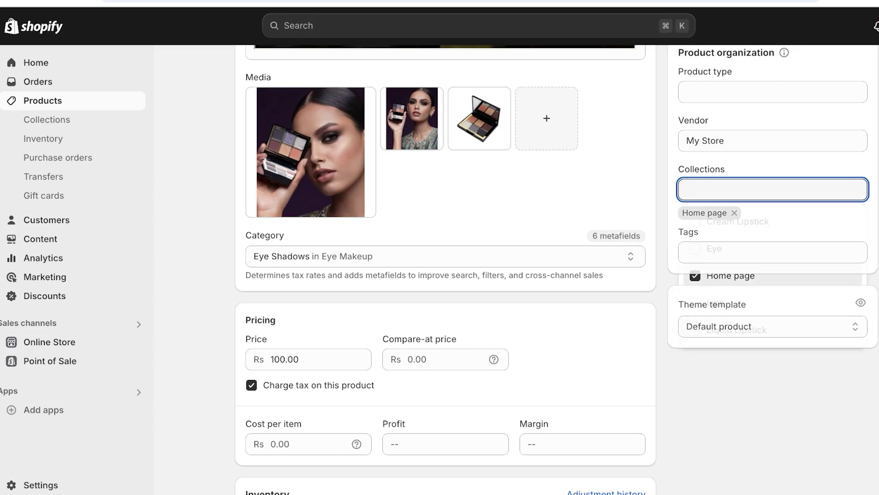
click(773, 190)
click(715, 249)
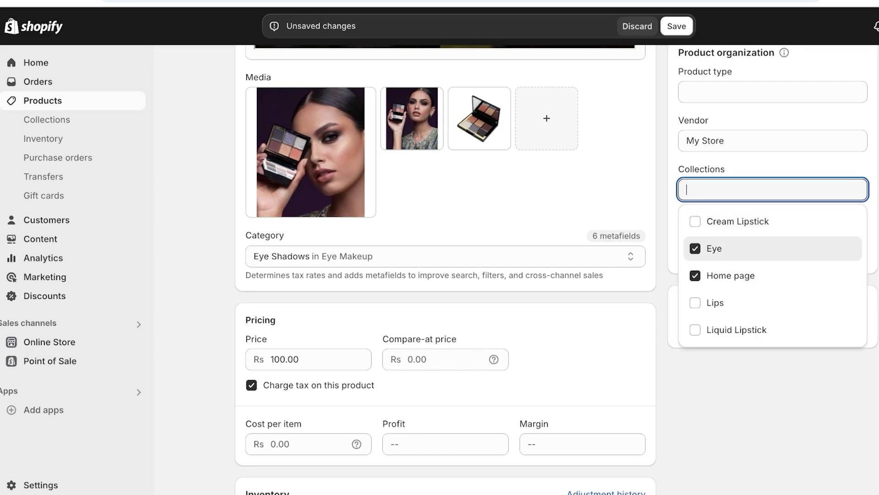
click(676, 26)
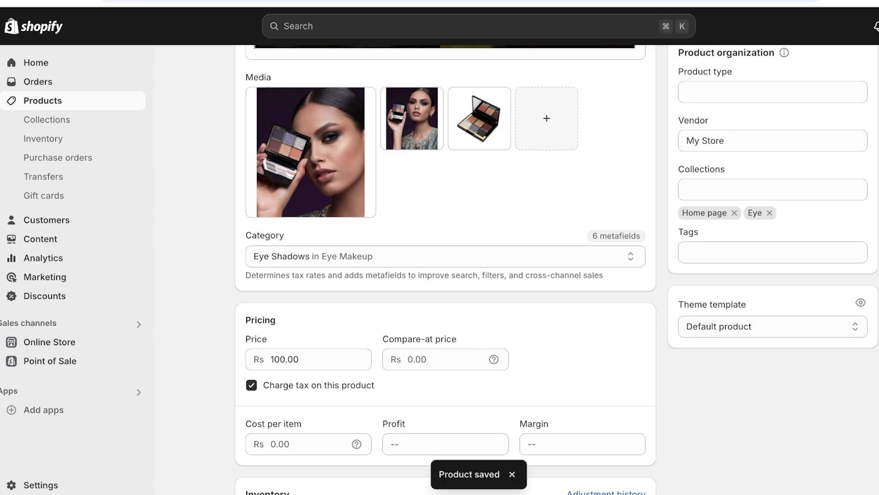
- Add the Cream Lipstick product to the Home page and Cream Lipstick collections and save it
click(43, 100)
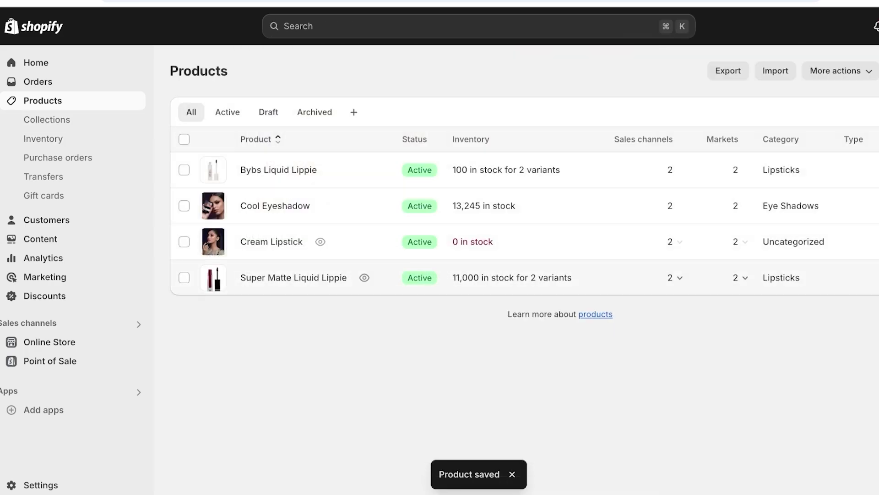
click(271, 241)
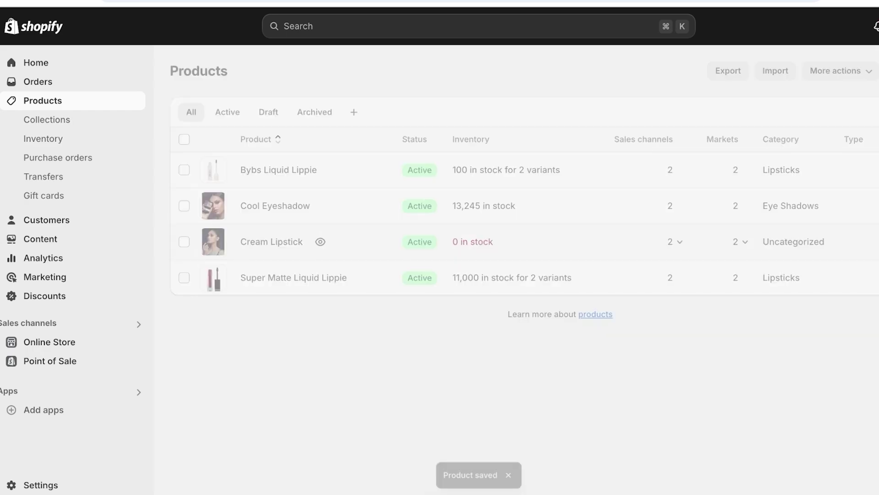
scroll(478, 270, down, 2)
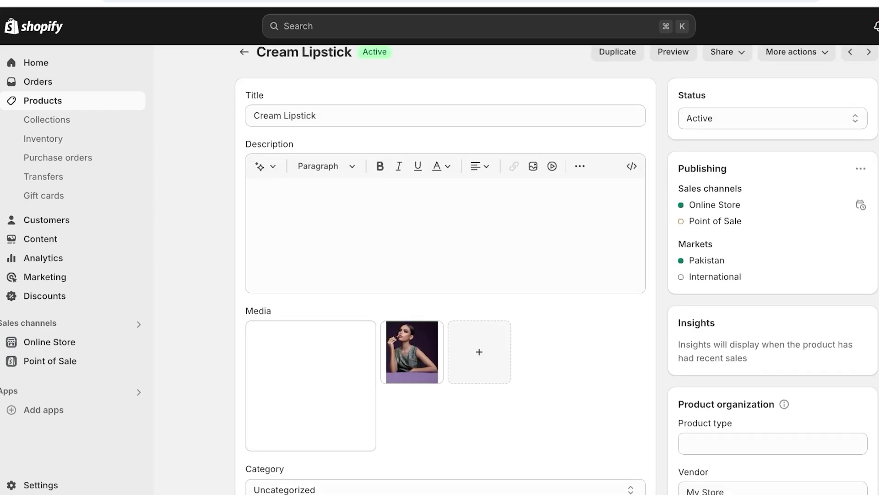
scroll(439, 269, down, 3)
click(701, 336)
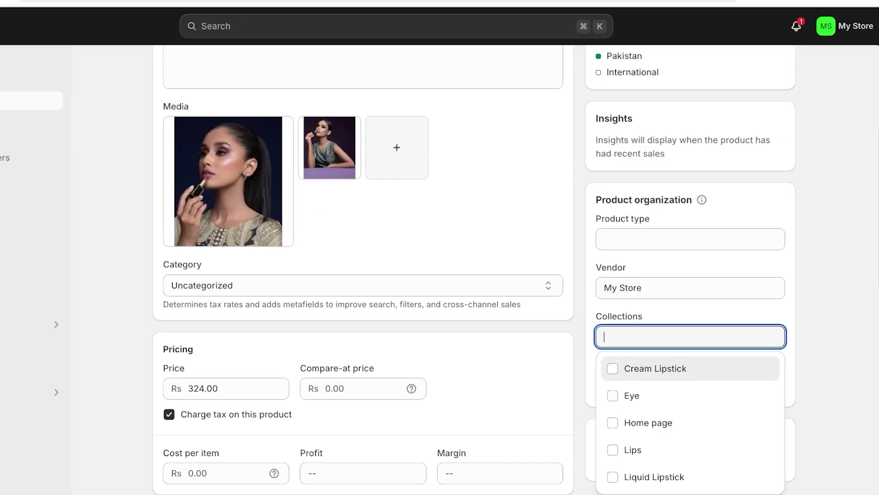
click(648, 423)
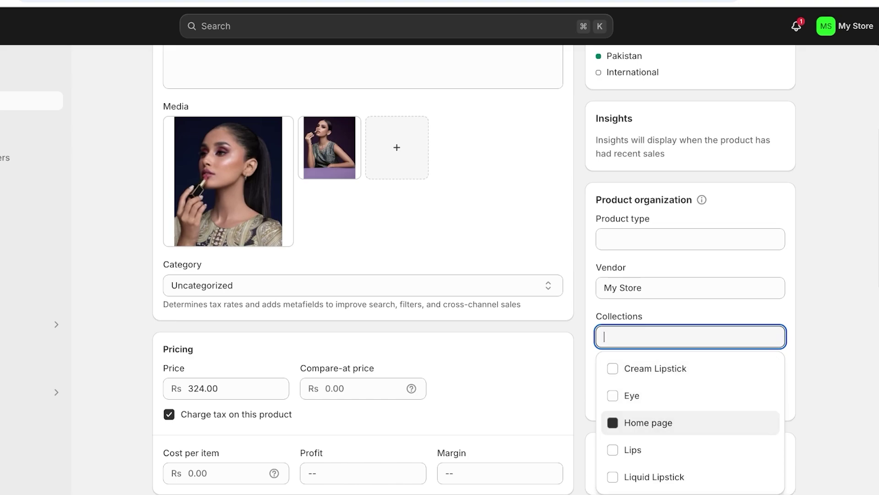
click(655, 368)
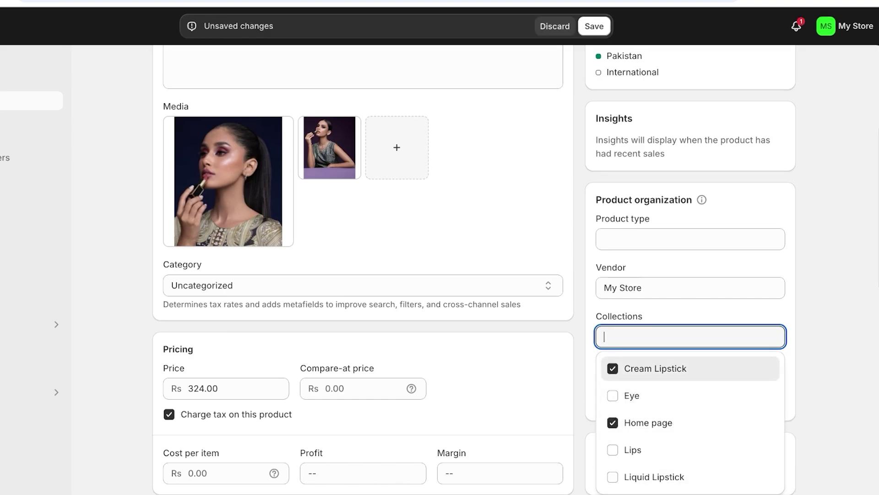
click(594, 26)
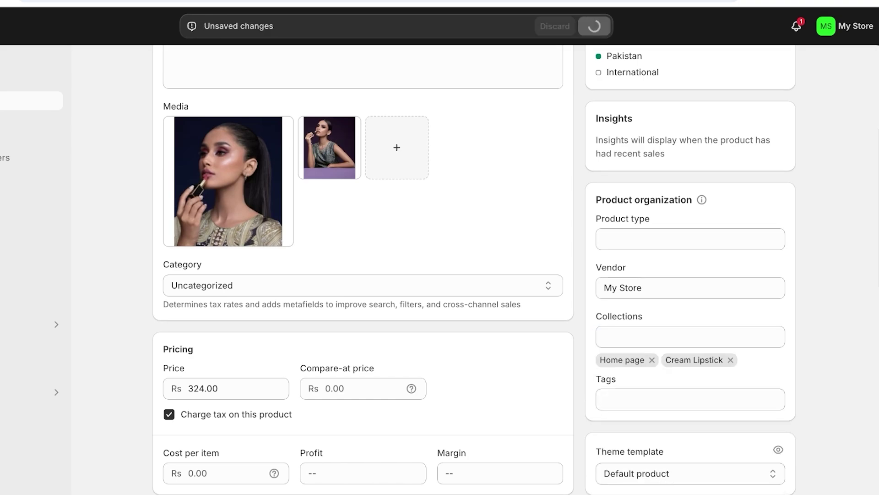
- Add the Cream Lipstick product to the Lips collection as well and save the product
click(690, 336)
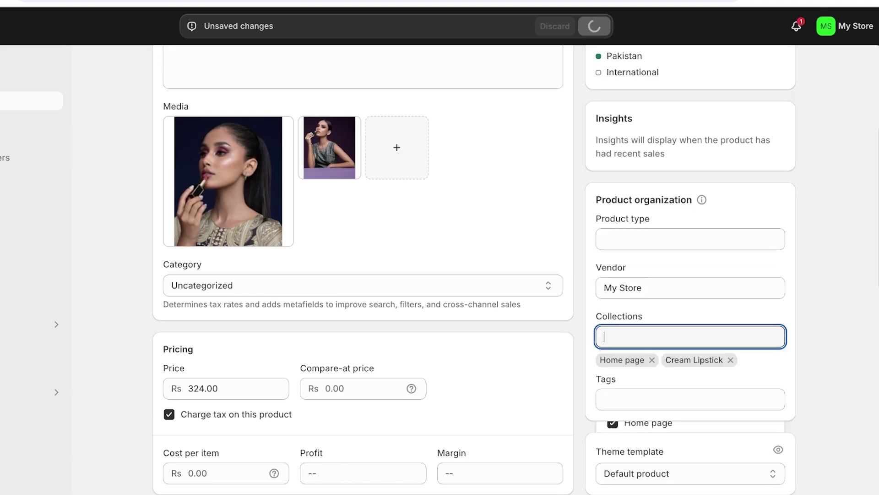
click(632, 450)
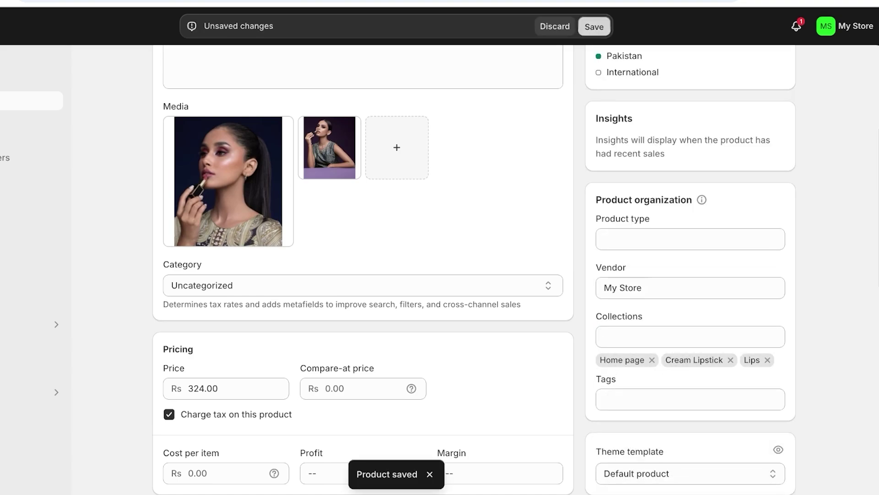
click(594, 26)
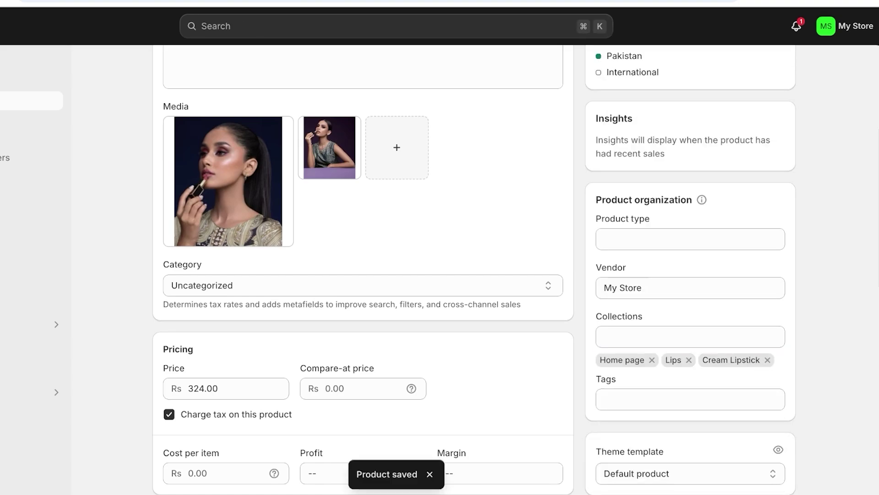
click(690, 336)
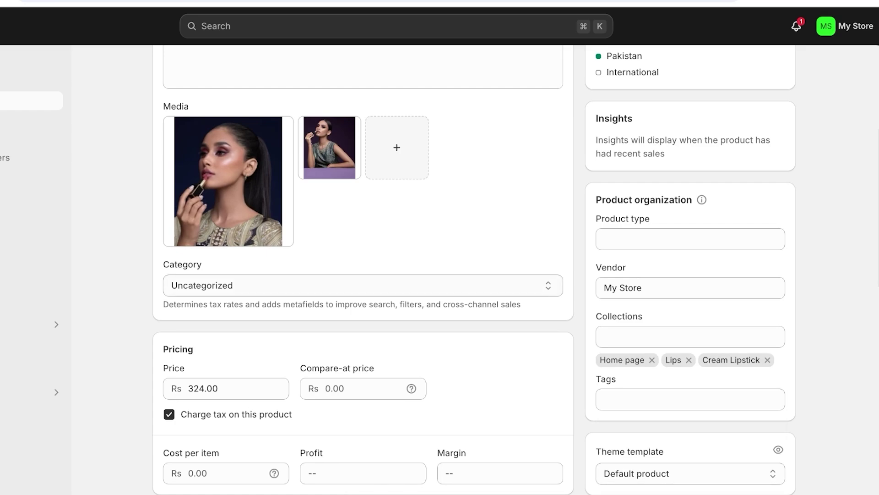
- Open the online store's navigation settings and bring up the Main menu for editing
scroll(440, 270, up, 5)
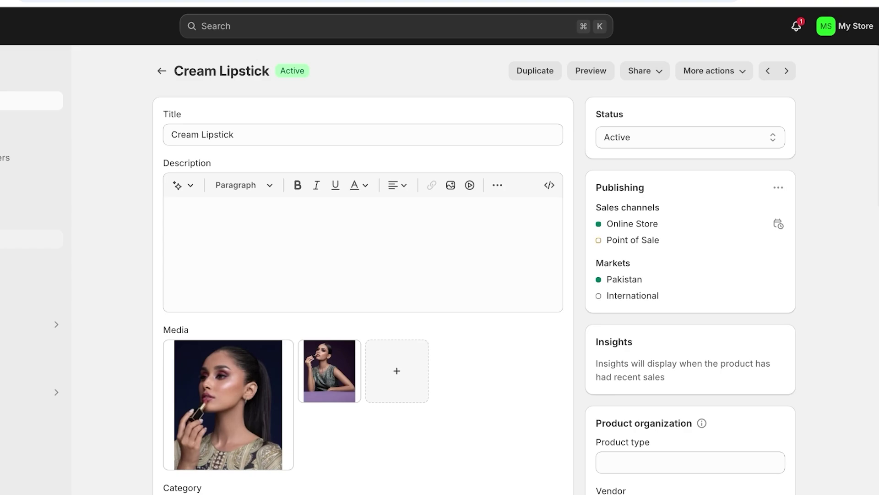
click(28, 341)
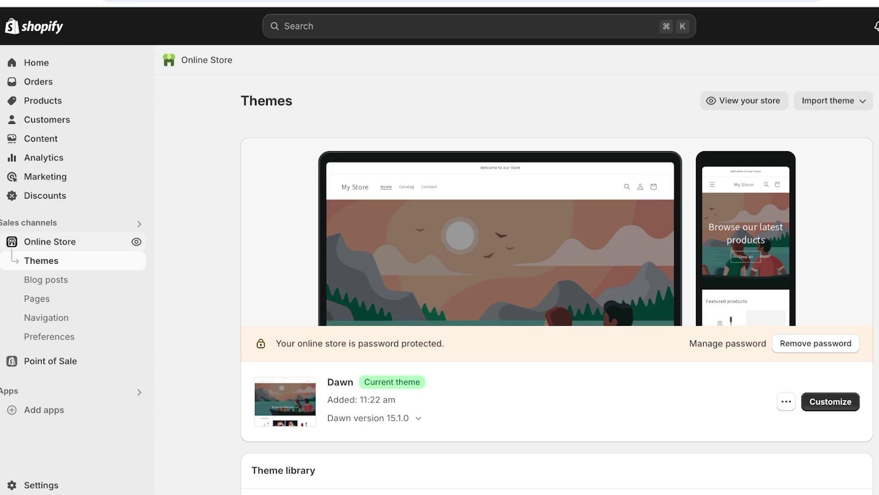
click(47, 317)
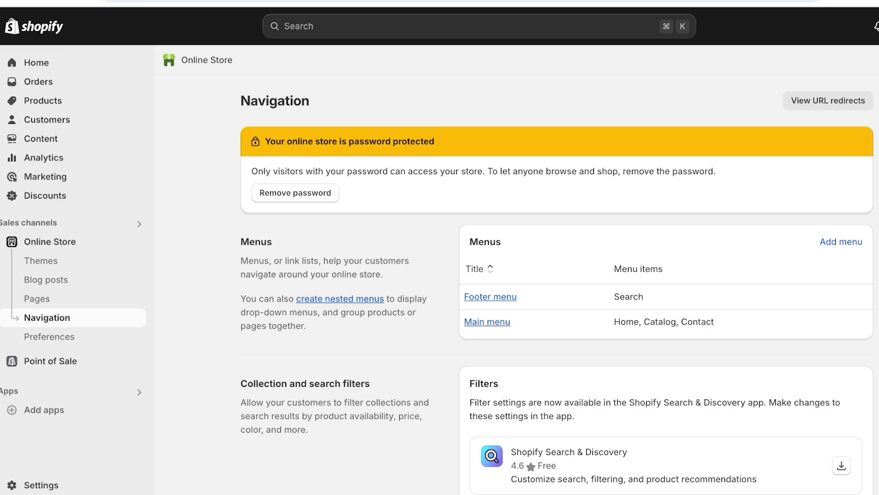
scroll(517, 270, down, 1)
scroll(518, 270, up, 1)
scroll(517, 270, down, 1)
click(487, 281)
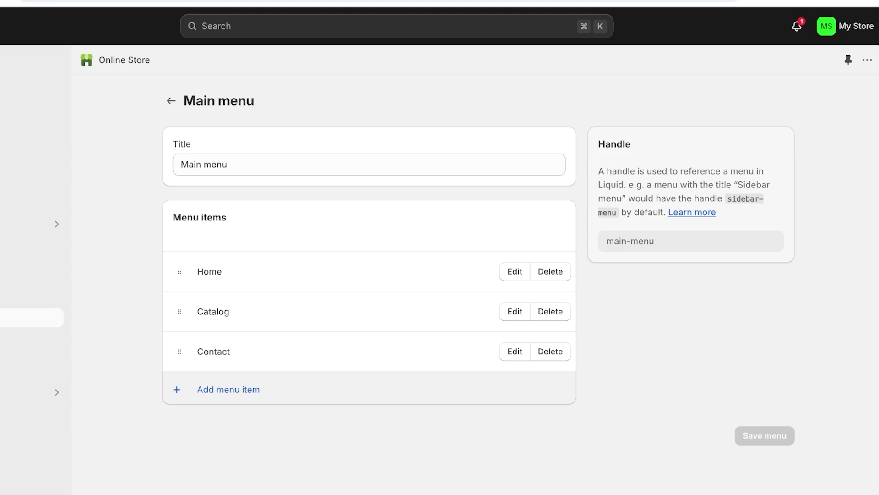
- Add a main menu item named All Products that links to all collections
click(228, 389)
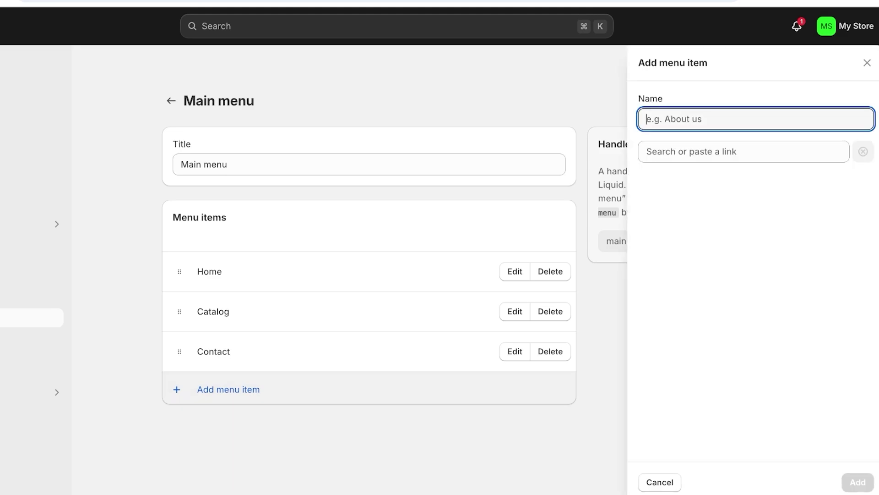
click(744, 151)
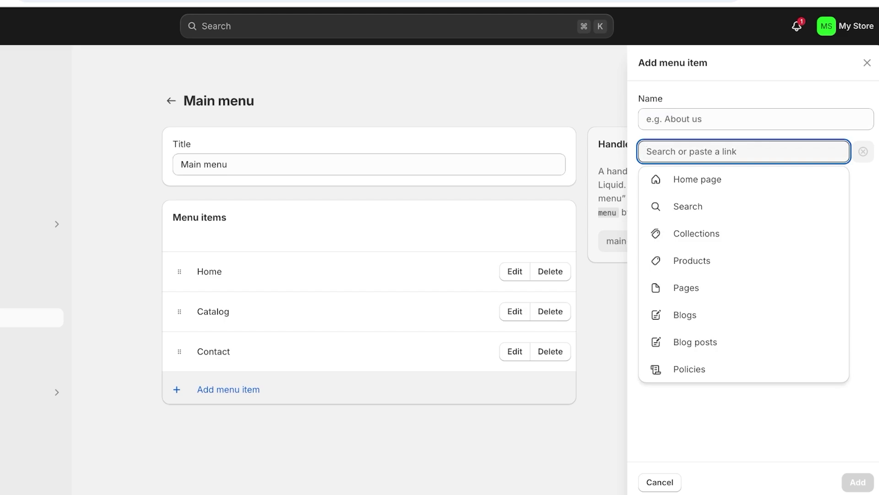
click(696, 233)
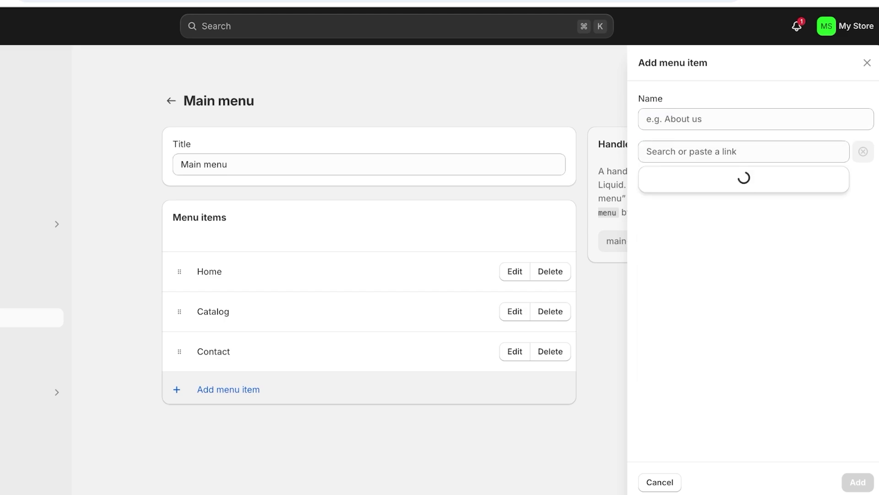
click(702, 206)
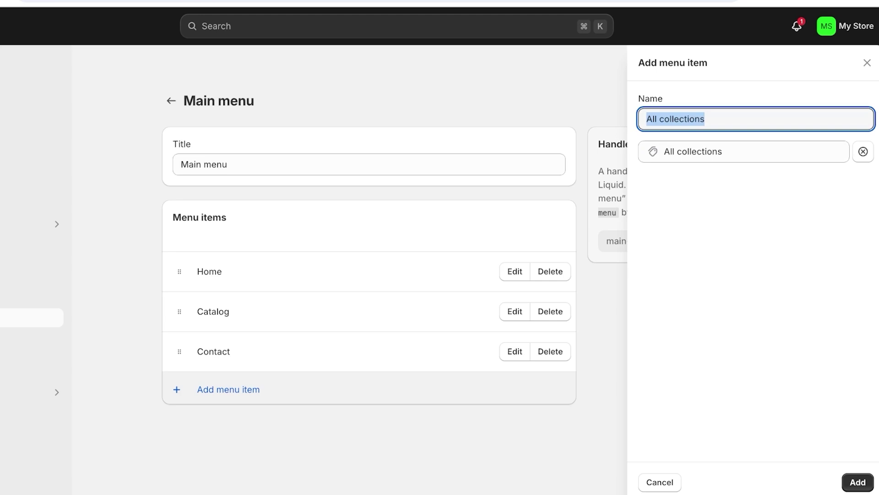
key(Right)
key(alt+shift+Left)
key(super+a)
text(All Produ)
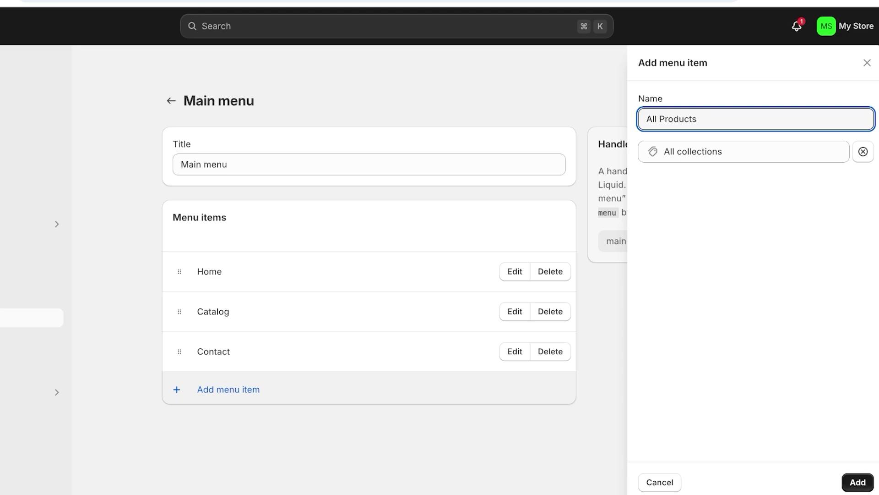
key(Return)
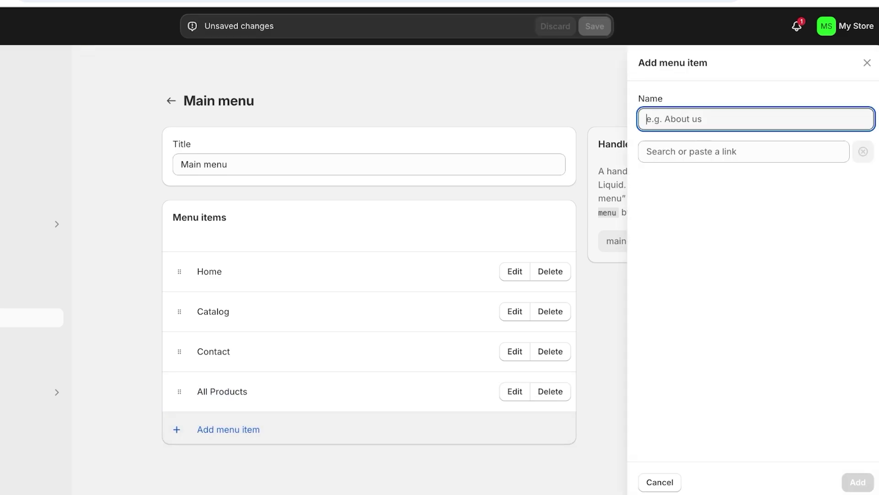
- Add a Cream Lipstick item to the main menu, linked to the Cream Lipstick collection
click(743, 152)
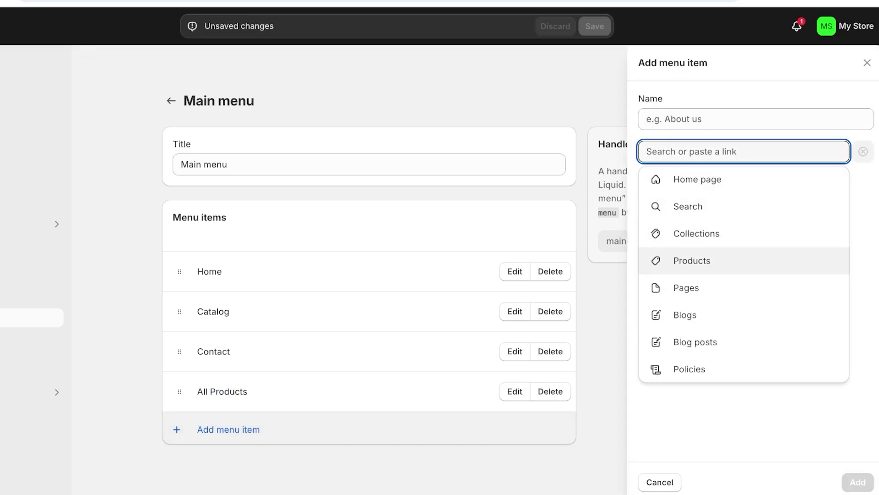
key(Down)
key(Up)
key(Up)
key(Return)
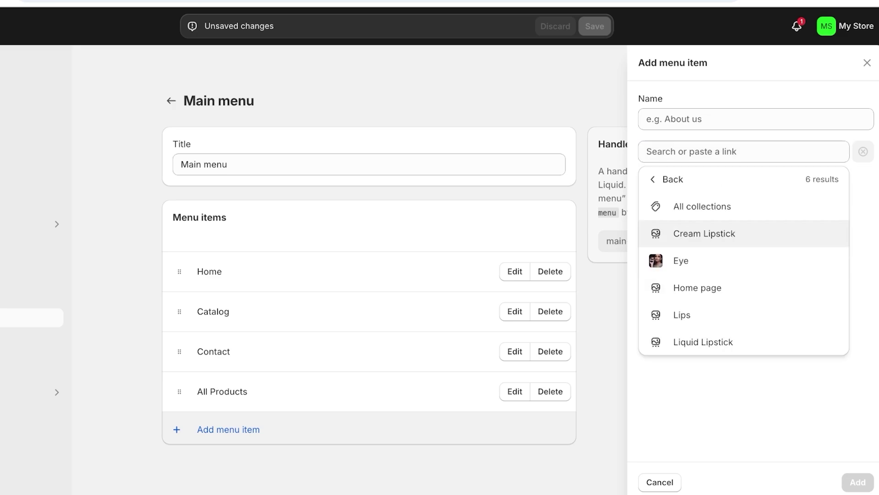
key(Down)
key(Down)
key(Up)
key(Up)
key(Return)
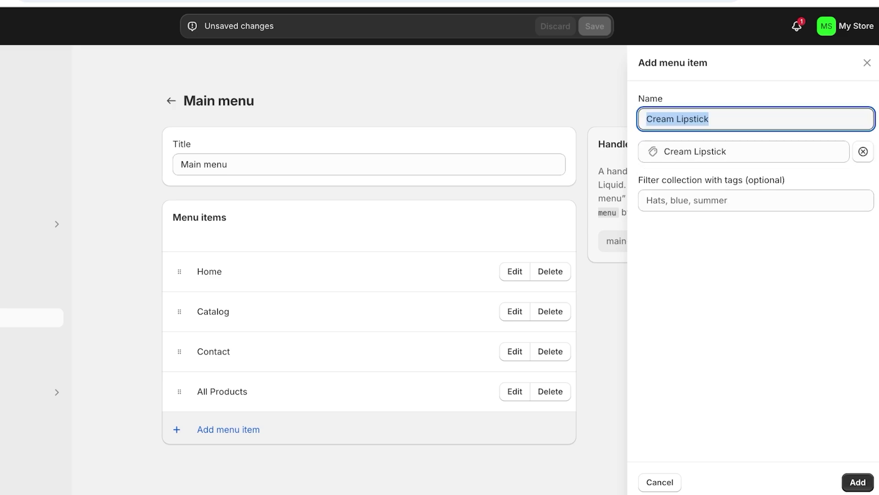
key(Return)
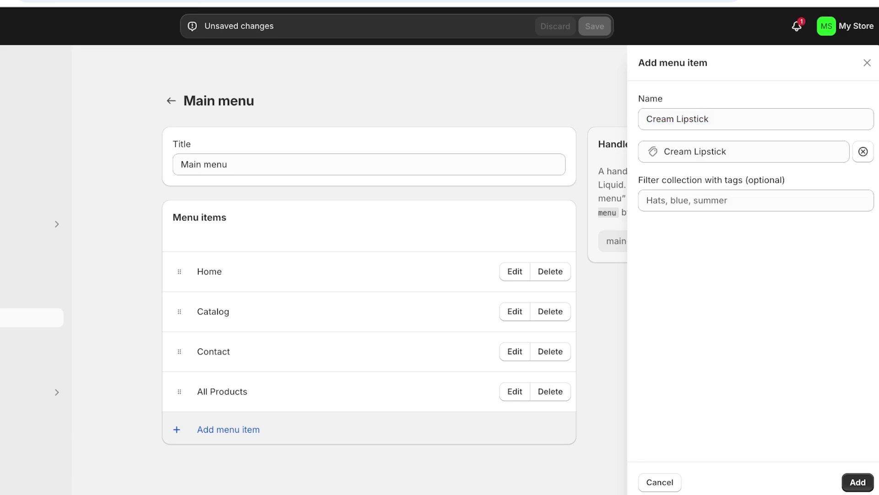
key(Return)
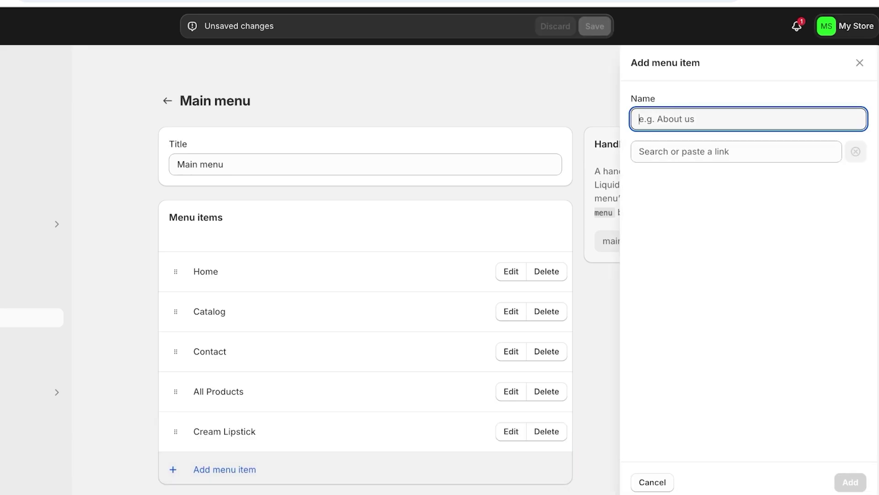
- Add an Eye item to the main menu, linked to the Eye collection
click(736, 151)
click(690, 233)
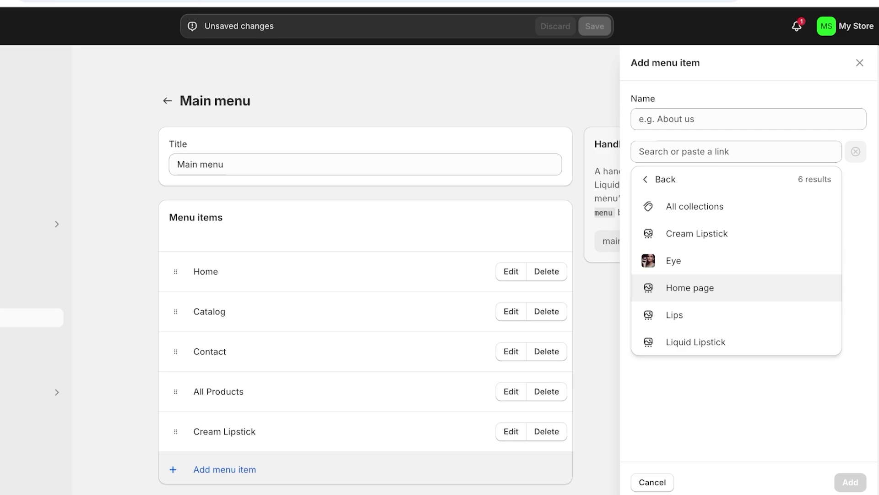
key(Up)
key(Return)
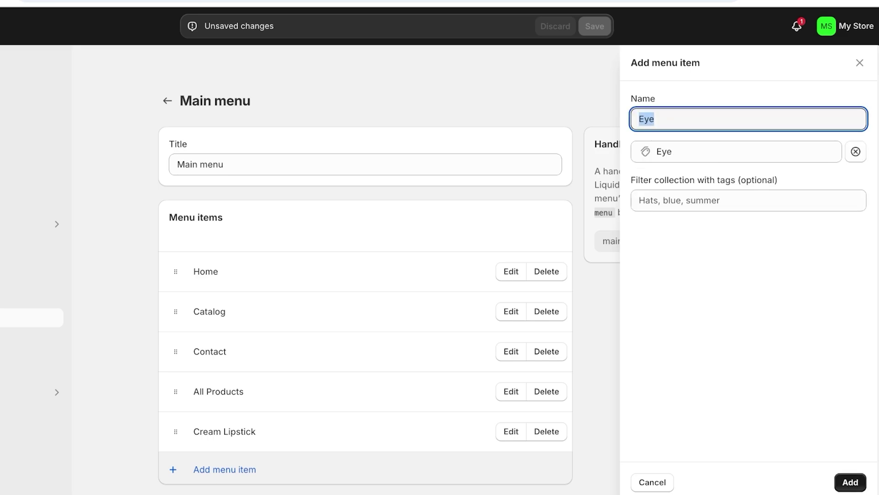
key(Return)
- Add a Lips item to the main menu, linked to the Lips collection
key(Return)
key(Tab)
key(Down)
key(Down)
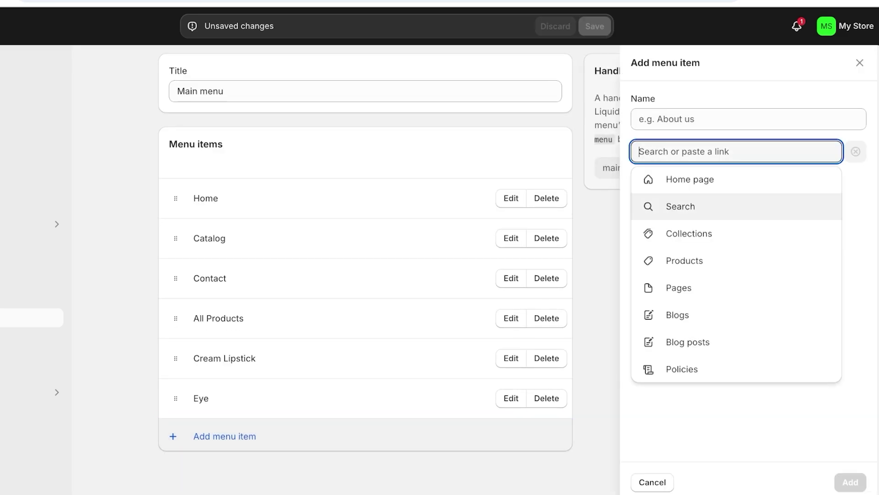
key(Return)
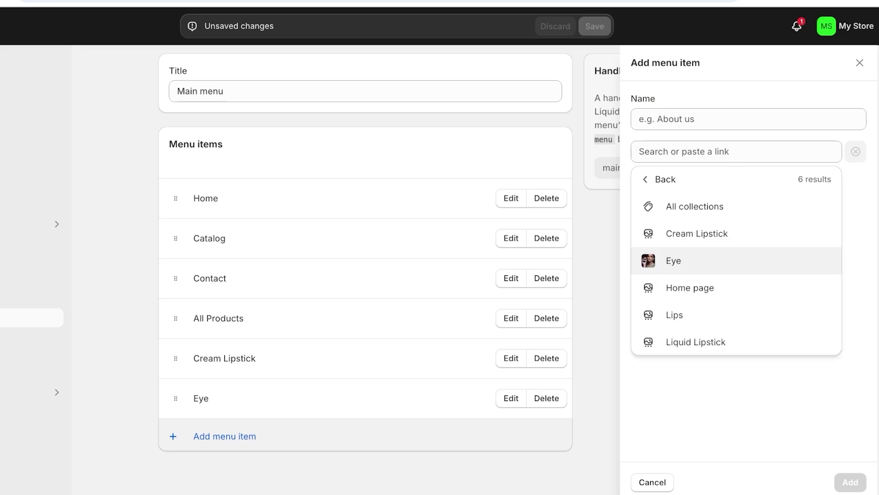
key(Down)
key(Down)
key(Return)
key(Return)
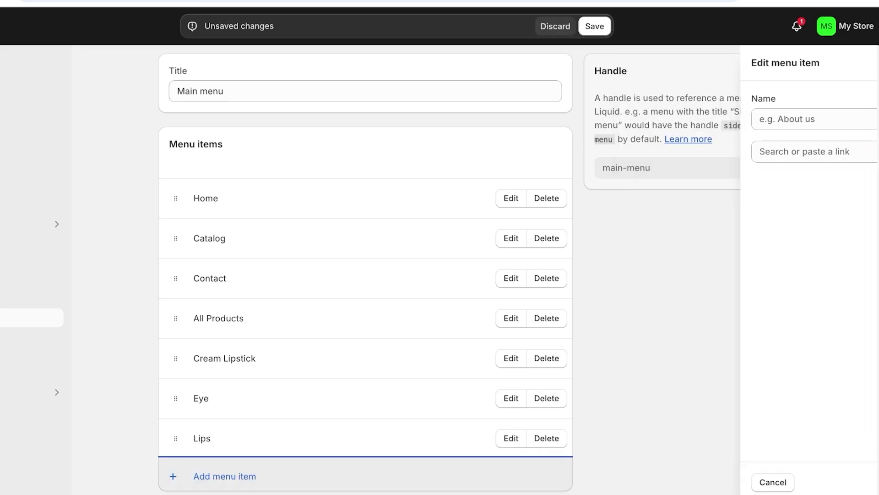
- Add a Liquid Lipstick item to the main menu, linked to the Liquid Lipstick collection
key(Return)
key(Tab)
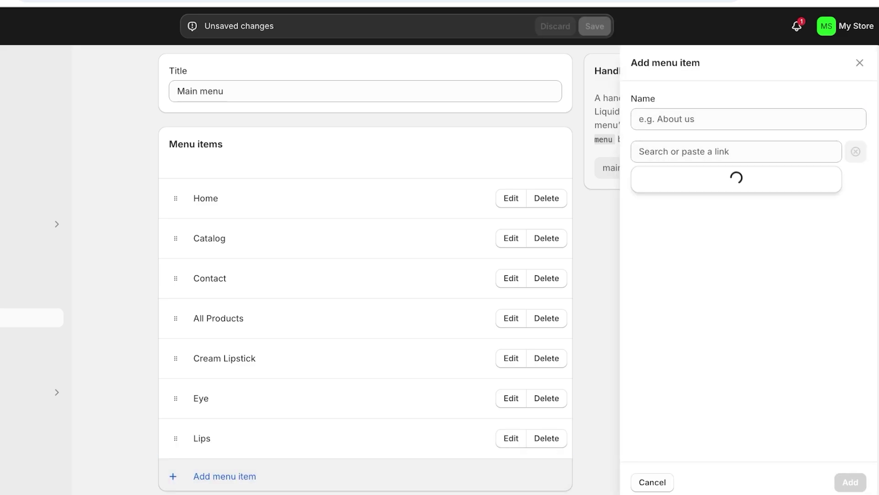
key(Down)
key(Return)
key(Return)
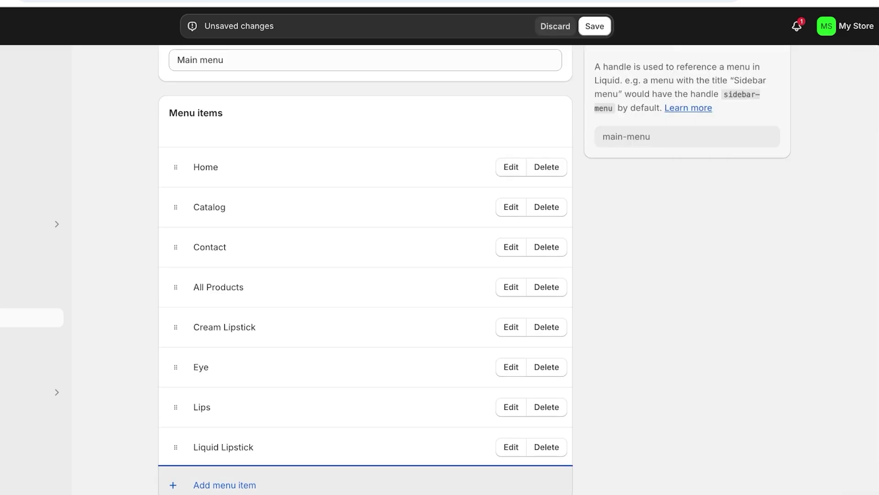
- Nest the Lips and Eye items under All Products in the main menu, with Lips above Eye
mouse_move(176, 294)
mouse_down()
mouse_move(172, 314)
mouse_move(176, 307)
mouse_up()
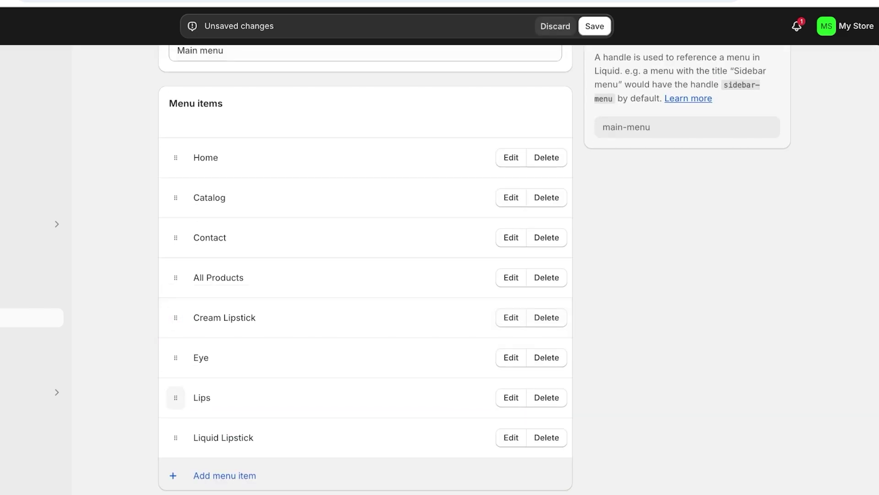
drag(175, 398, 179, 308)
key(Right)
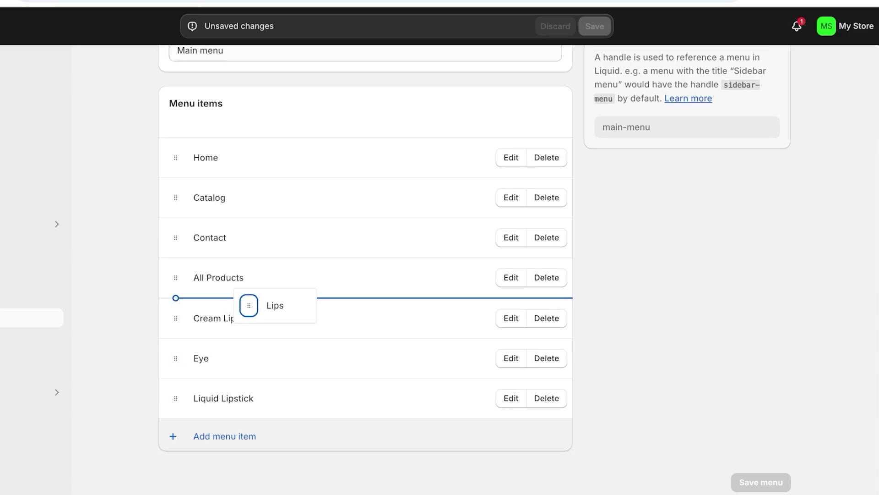
drag(249, 305, 249, 306)
drag(176, 434, 189, 355)
key(space)
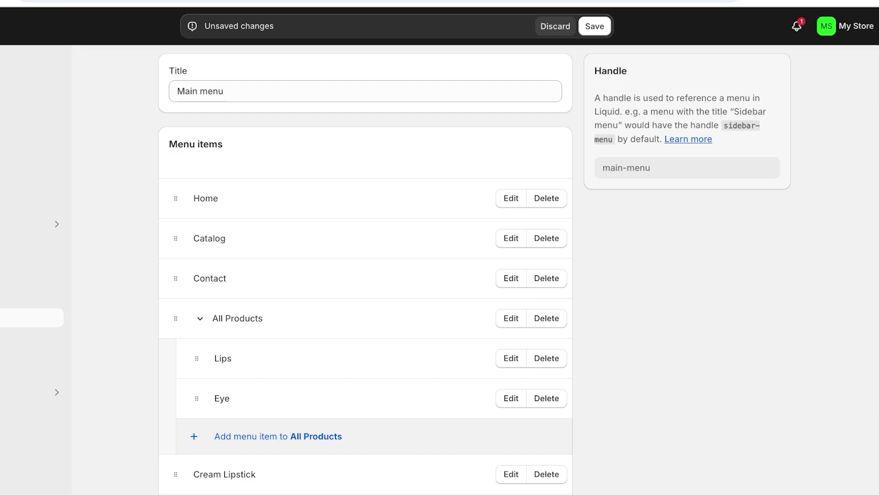
- Nest the Cream Lipstick and Liquid Lipstick items under Lips in the main menu
scroll(366, 270, down, 3)
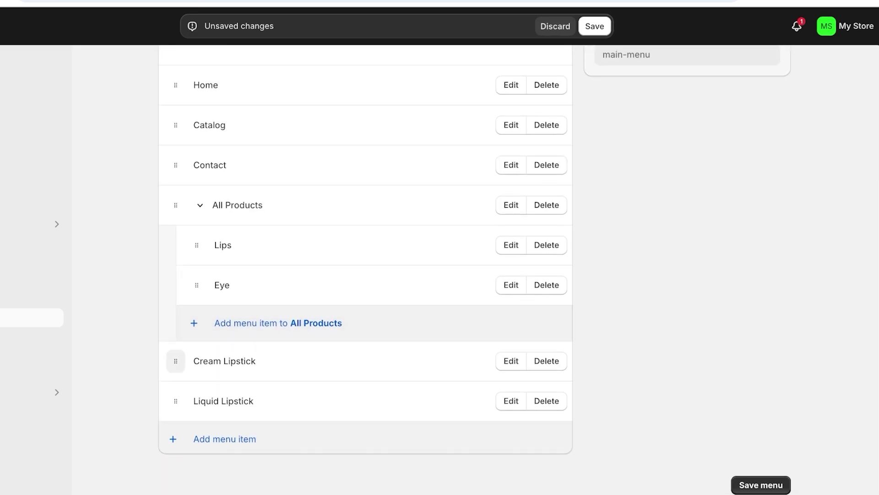
drag(176, 361, 302, 320)
drag(176, 473, 217, 362)
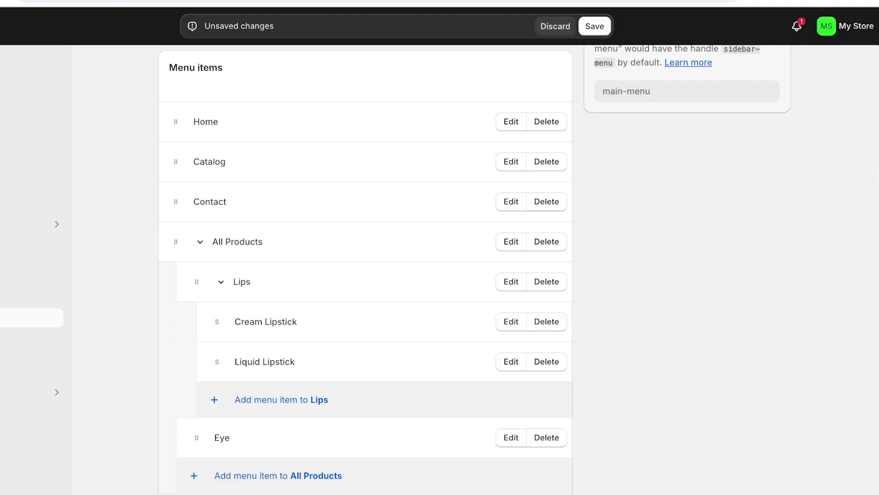
- Collapse and re-expand the Lips and All Products items to check the nesting, and save the main menu
click(221, 281)
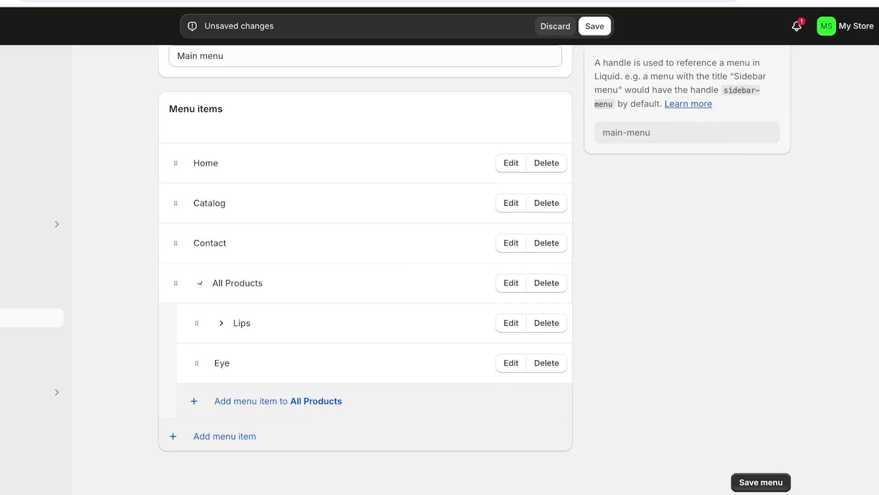
click(200, 282)
click(204, 392)
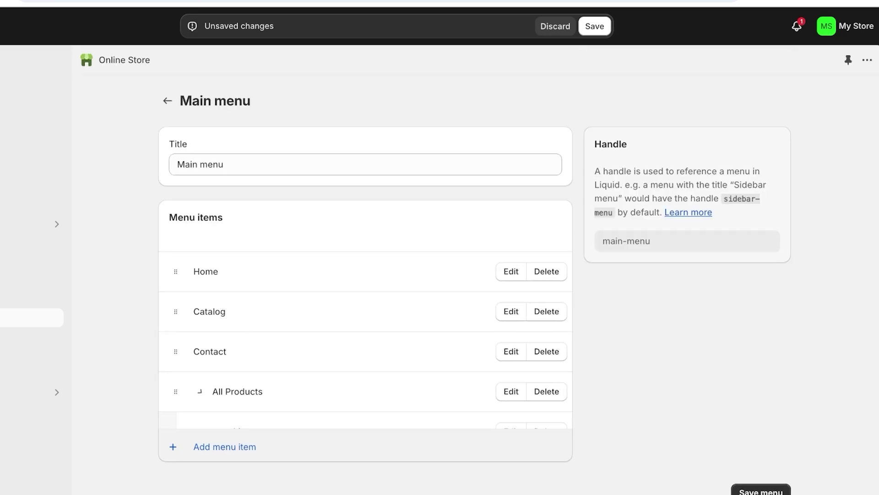
click(221, 431)
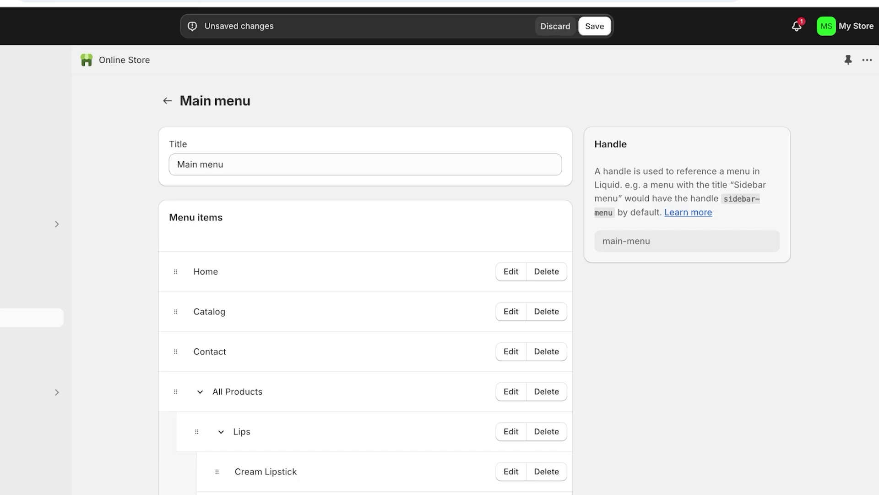
scroll(365, 270, down, 5)
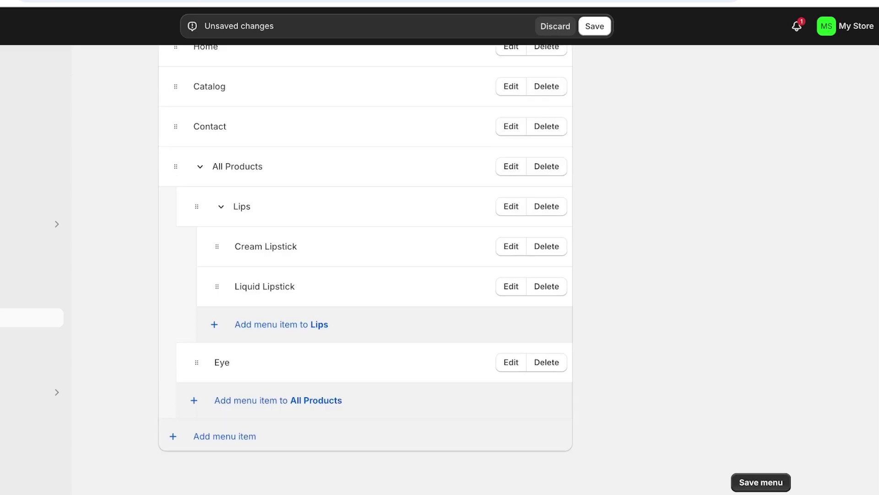
drag(234, 207, 251, 207)
click(595, 27)
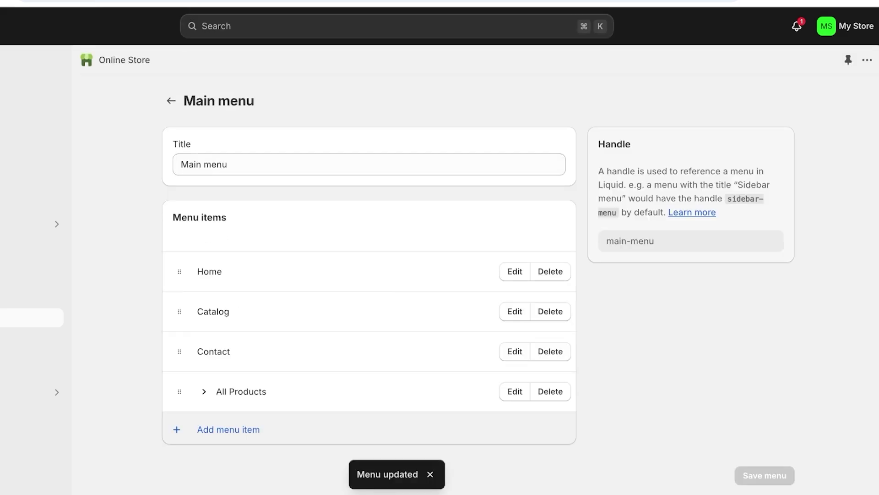
- View the online store and open the Eye collection from the All Products submenu to check its products
click(53, 242)
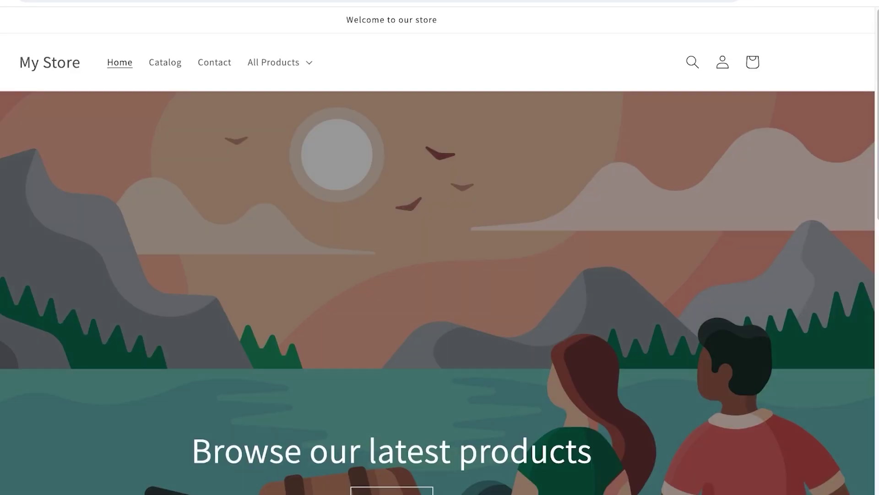
scroll(437, 250, down, 8)
scroll(438, 251, up, 8)
click(273, 62)
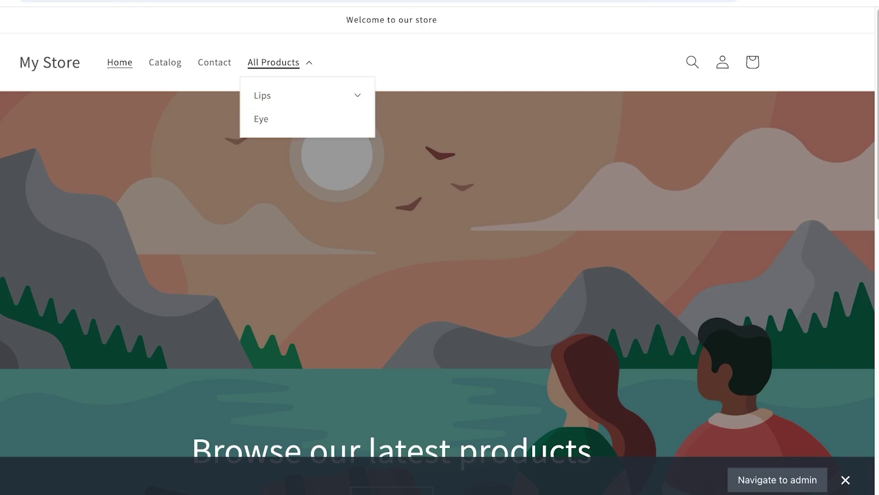
click(263, 95)
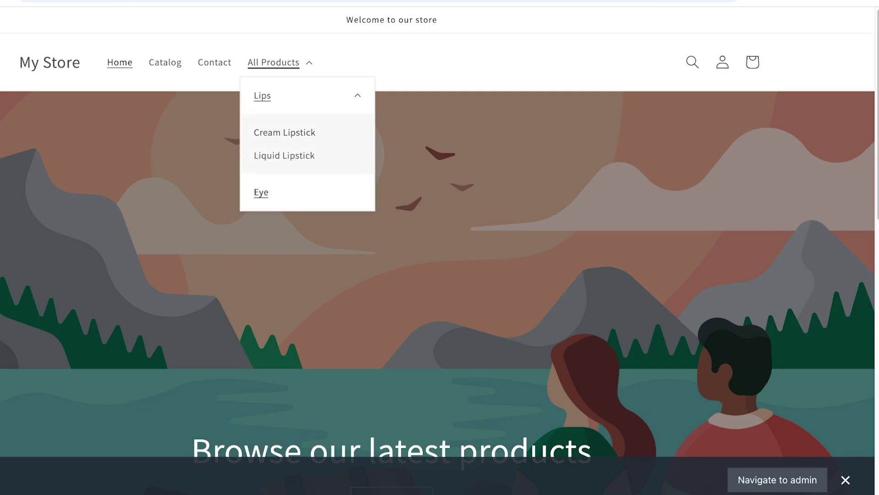
click(261, 192)
scroll(440, 248, down, 4)
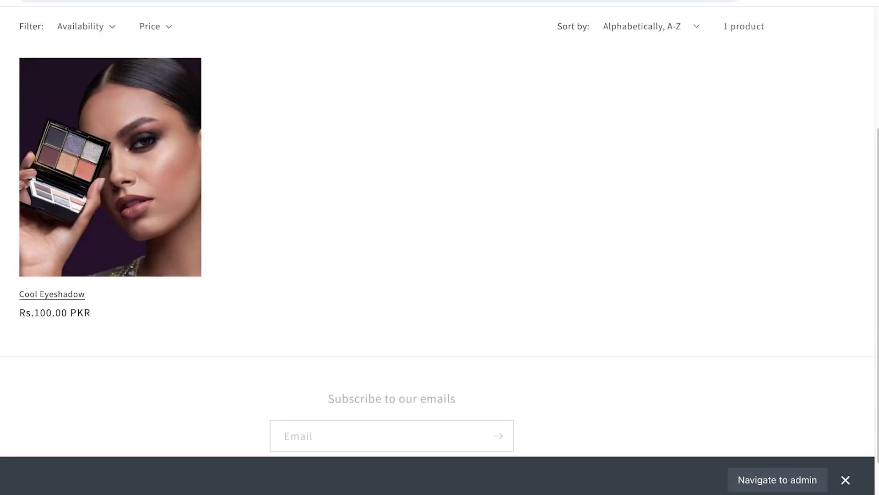
- Open the Liquid Lipstick collection under All Products > Lips in the storefront navigation and look over its products
scroll(440, 247, up, 4)
click(273, 62)
click(262, 95)
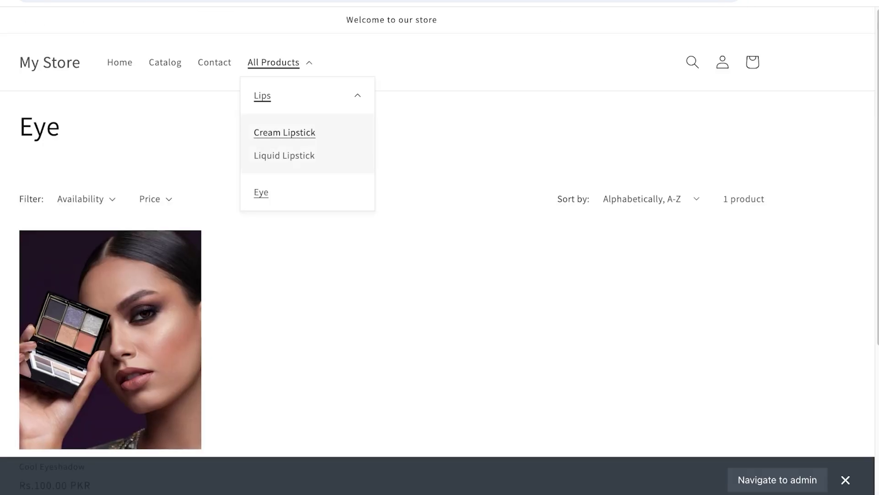
click(284, 155)
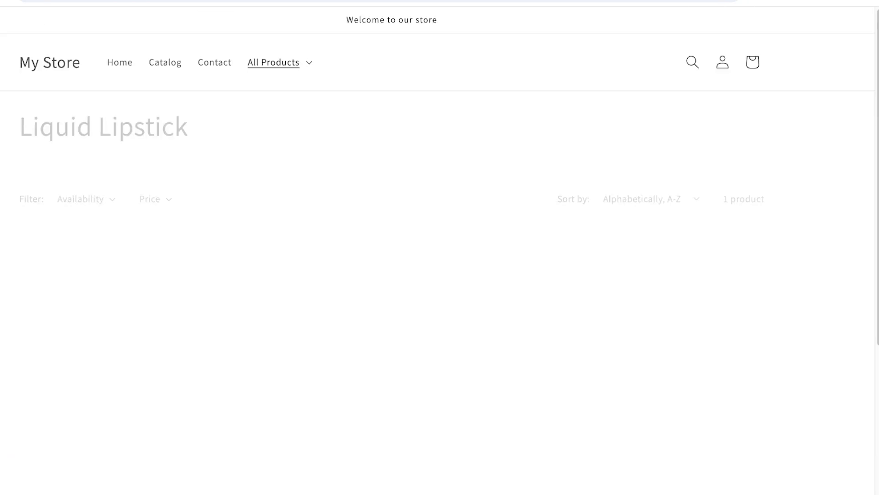
scroll(440, 247, down, 3)
scroll(440, 247, up, 3)
- Open the Cream Lipstick collection under All Products > Lips in the storefront navigation and look over its products
click(273, 63)
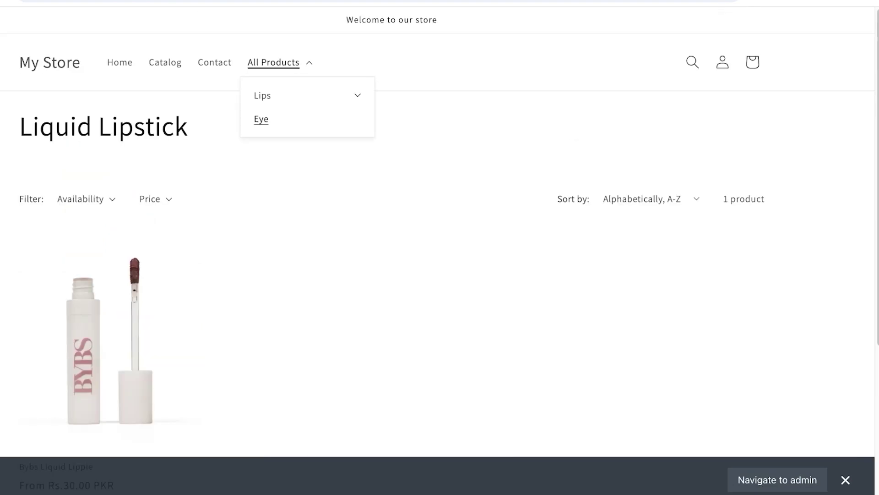
click(262, 95)
click(284, 133)
scroll(439, 247, down, 4)
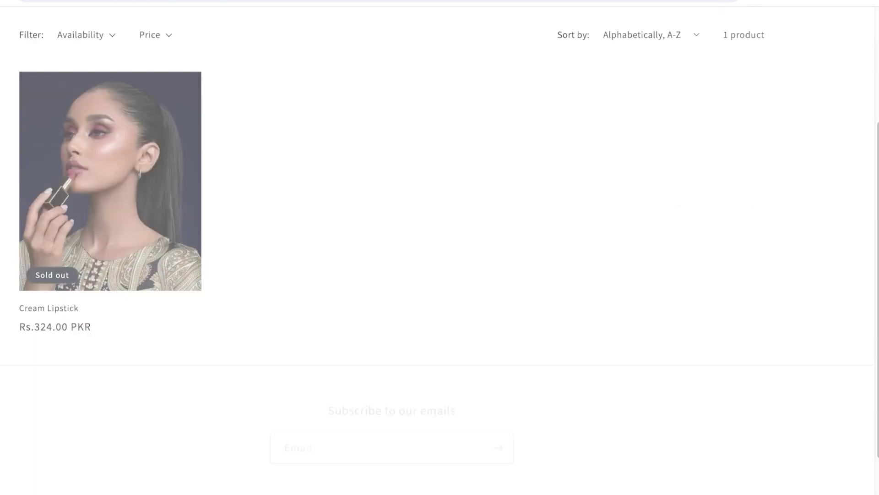
- Return from the storefront to the Shopify admin and open the Home page with the setup guide
key(ctrl+shift+Tab)
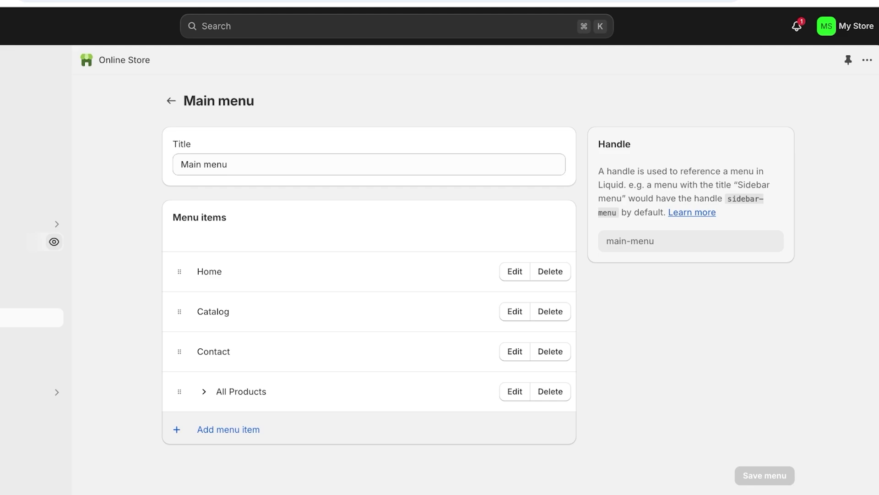
click(32, 63)
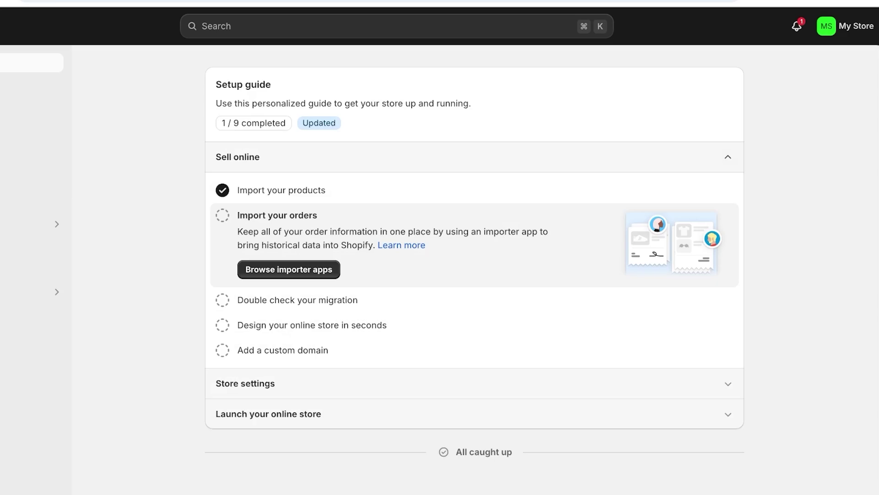